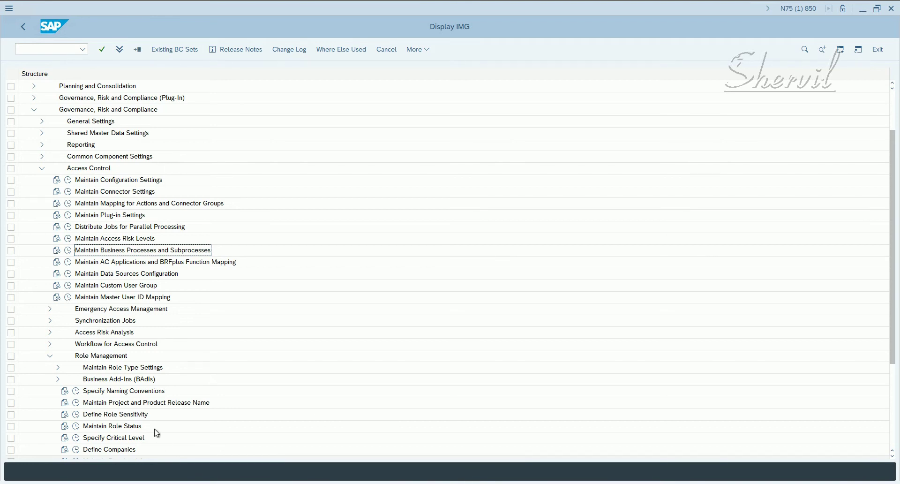
Review the configuration activities under Role Management in the Access Control section, through the methodology process activities
{"action": "left_click", "coordinate": [104, 402]}
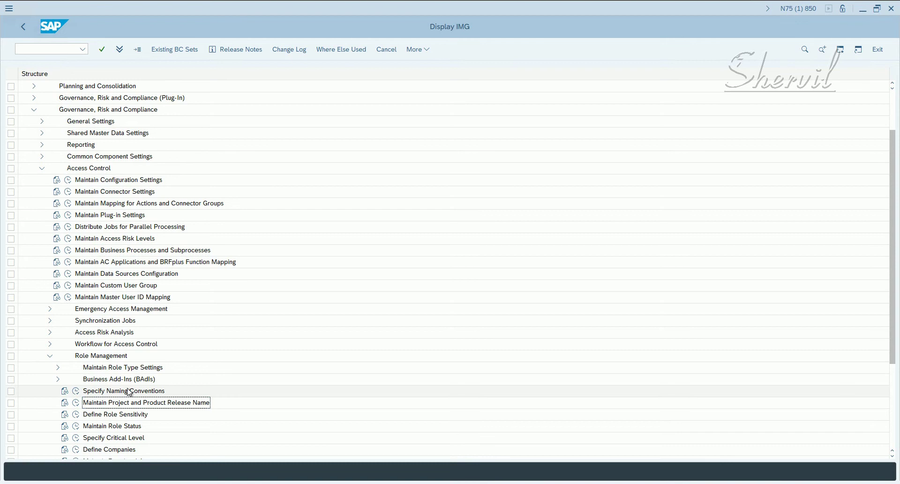
{"action": "scroll", "coordinate": [130, 392], "scroll_direction": "down", "scroll_amount": 4}
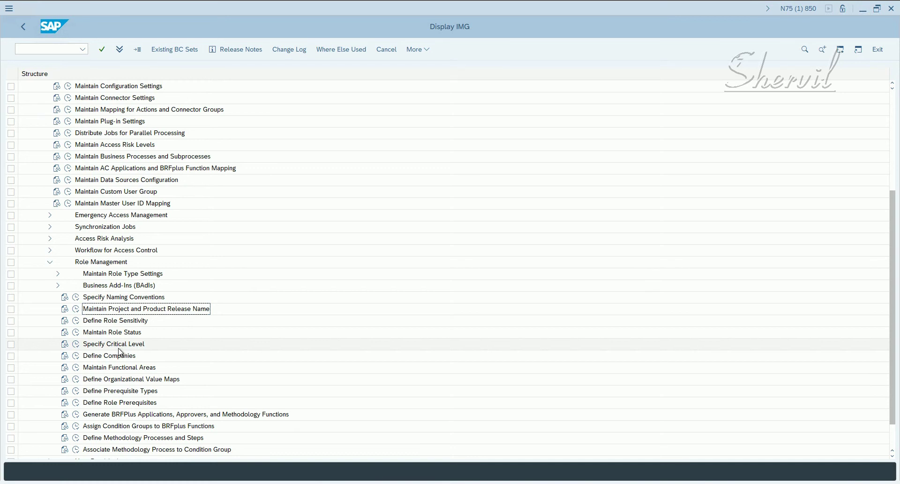
{"action": "scroll", "coordinate": [123, 340], "scroll_direction": "down", "scroll_amount": 1}
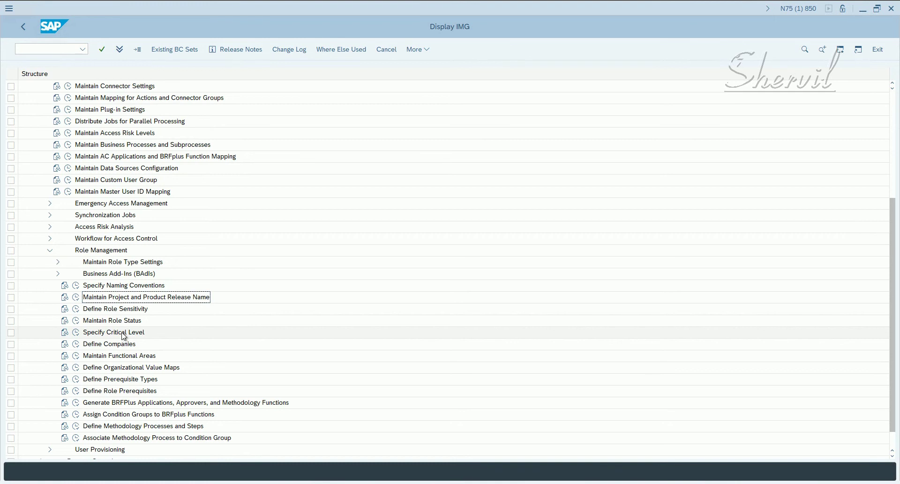
{"action": "left_click", "coordinate": [112, 441]}
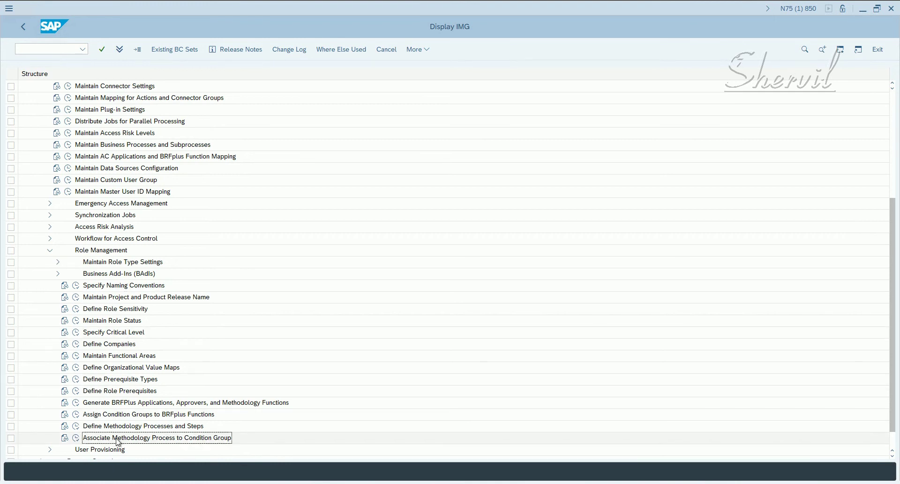
{"action": "left_click", "coordinate": [147, 429]}
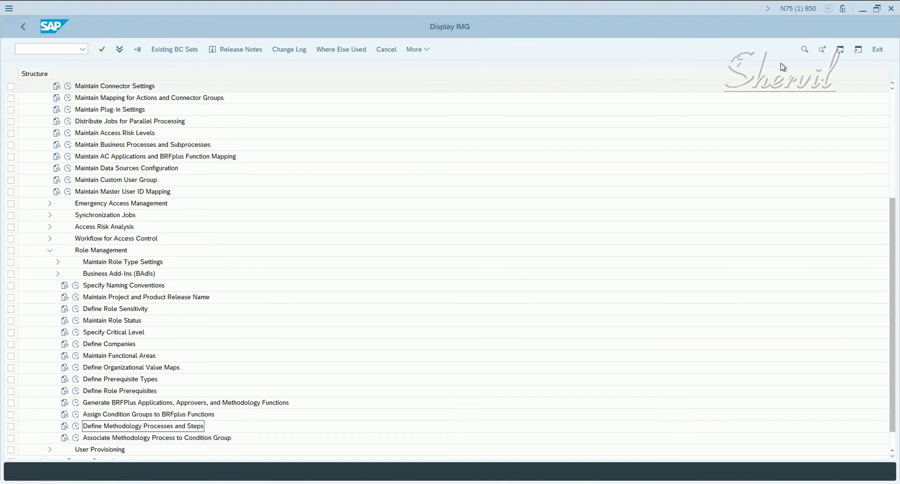
Start a new session, run transaction nwbc, and launch the /nwbc cockpit in the maximized browser window
{"action": "left_click", "coordinate": [841, 51]}
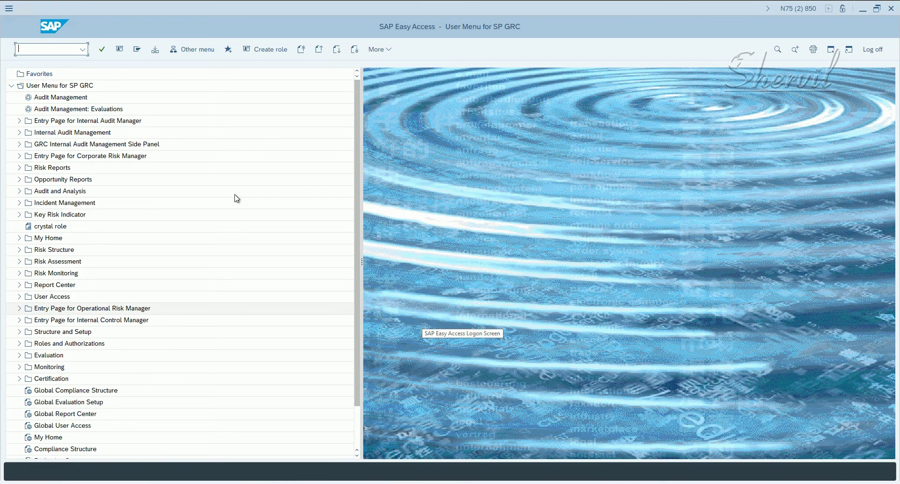
{"action": "type", "text": "nwbc"}
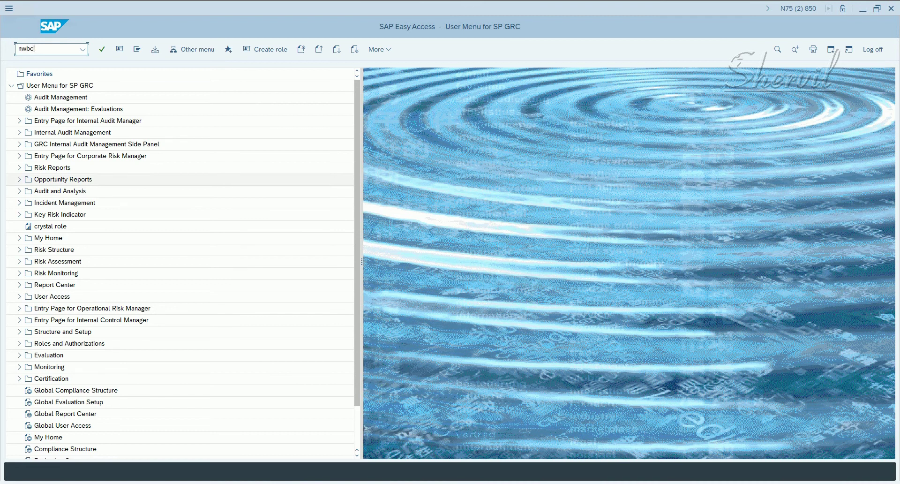
{"action": "key", "text": "Return"}
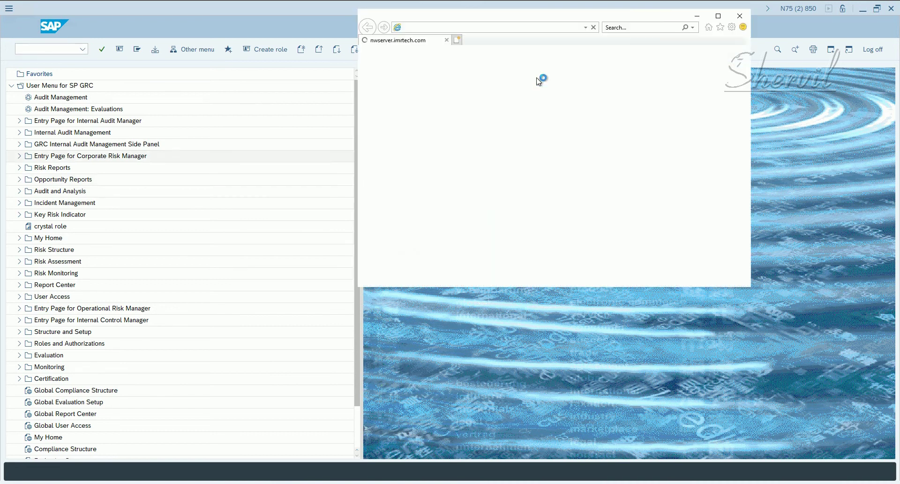
{"action": "left_click", "coordinate": [718, 16]}
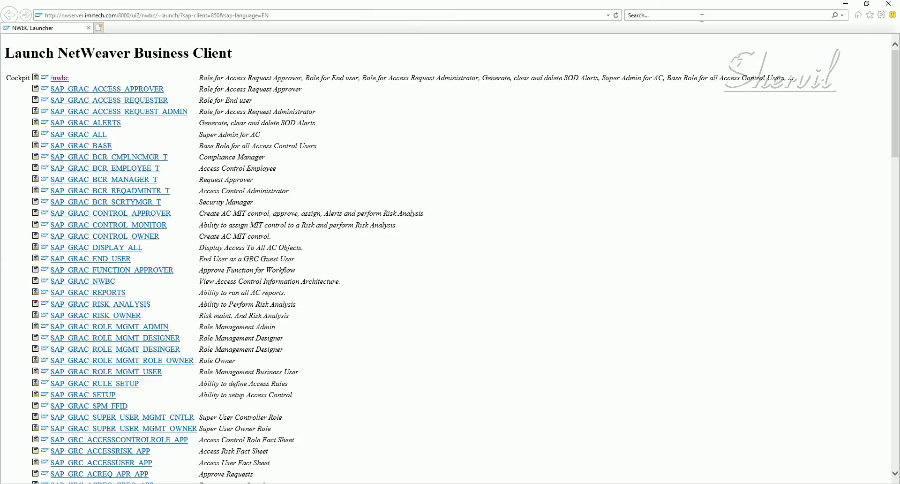
{"action": "left_click", "coordinate": [64, 77]}
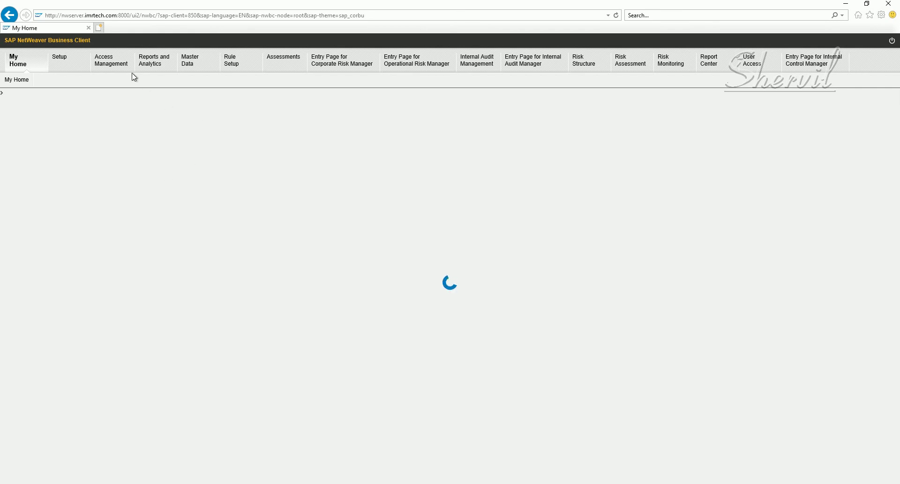
Go to Role Maintenance under Access Management and create a new single role
{"action": "left_click", "coordinate": [112, 64]}
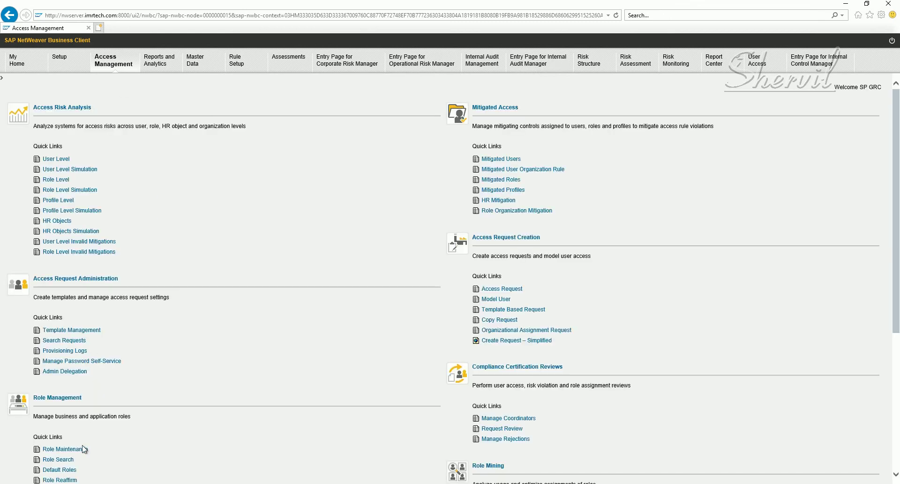
{"action": "scroll", "coordinate": [112, 413], "scroll_direction": "down", "scroll_amount": 3}
{"action": "scroll", "coordinate": [112, 378], "scroll_direction": "down", "scroll_amount": 1}
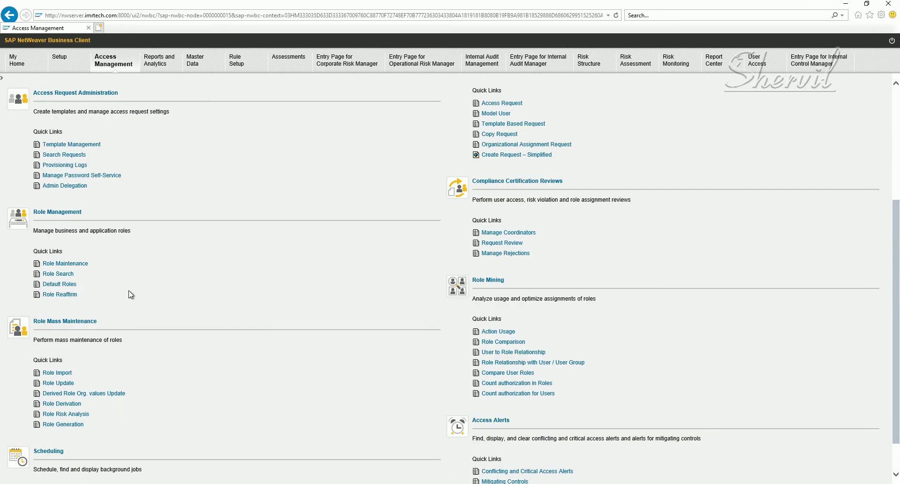
{"action": "left_click", "coordinate": [81, 268]}
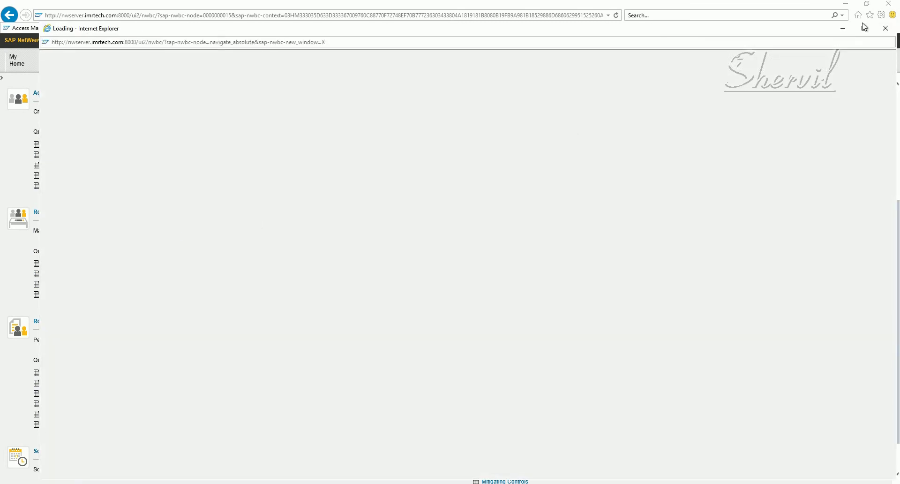
{"action": "left_click", "coordinate": [864, 30]}
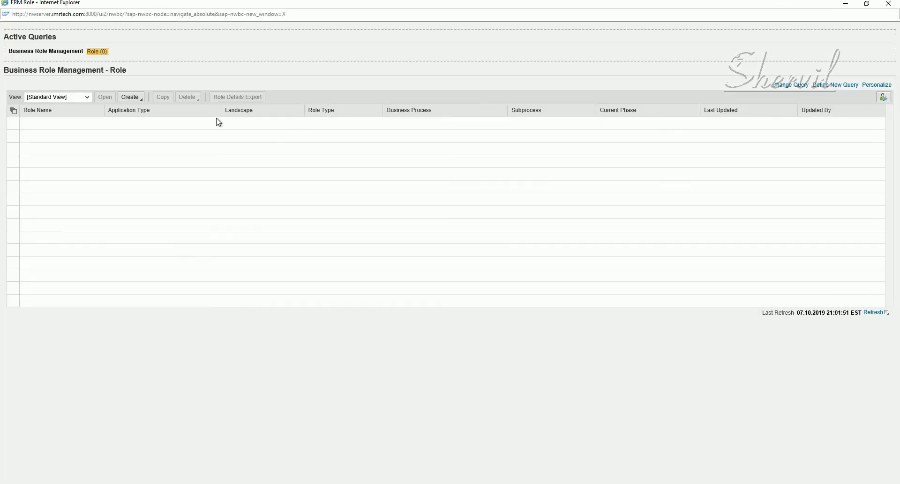
{"action": "left_click", "coordinate": [143, 99]}
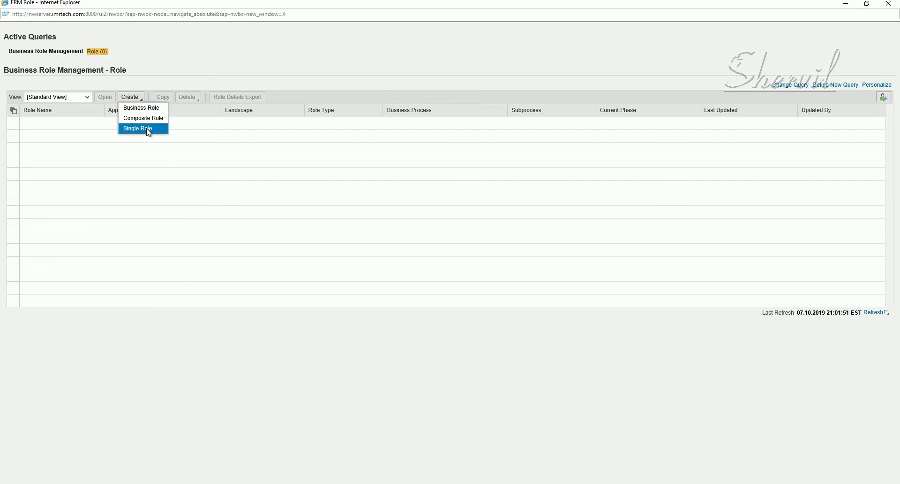
{"action": "left_click", "coordinate": [146, 131]}
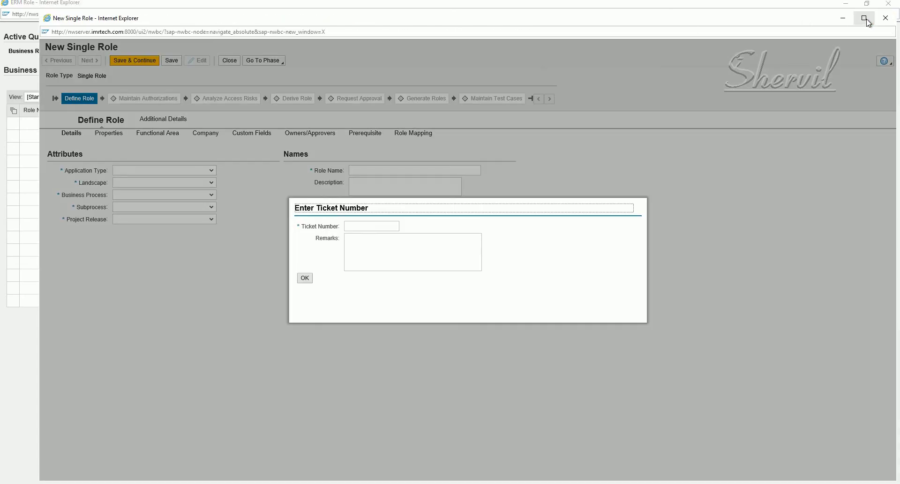
Enter ticket number 111 with the remark "Test" for the new single role and confirm it
{"action": "left_click", "coordinate": [374, 227]}
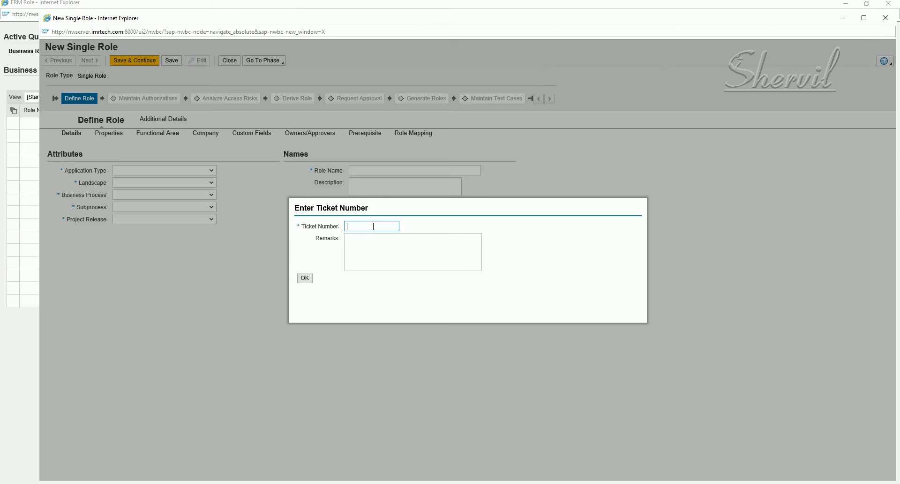
{"action": "type", "text": "111"}
{"action": "key", "text": "ctrl+a"}
{"action": "type", "text": "Test"}
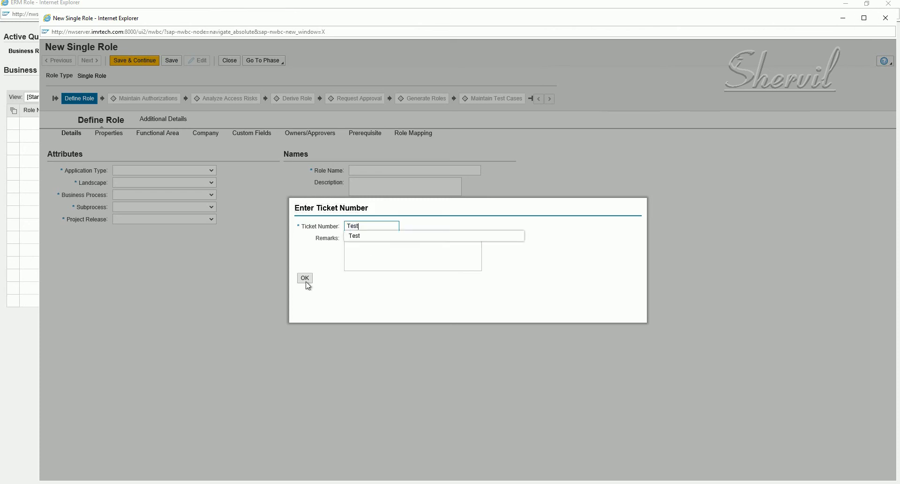
{"action": "left_click", "coordinate": [356, 246]}
{"action": "left_click_drag", "start_coordinate": [361, 227], "coordinate": [332, 228]}
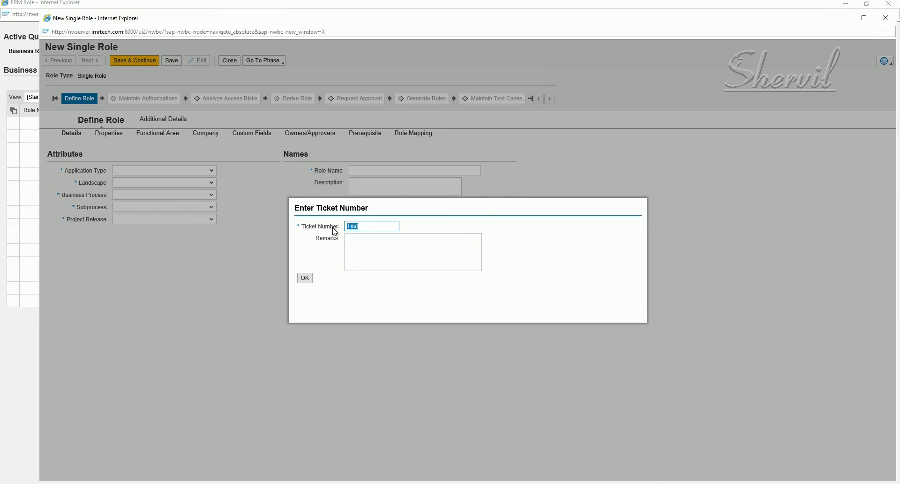
{"action": "type", "text": "111"}
{"action": "key", "text": "ctrl+a"}
{"action": "left_click", "coordinate": [404, 246]}
{"action": "type", "text": "Tes"}
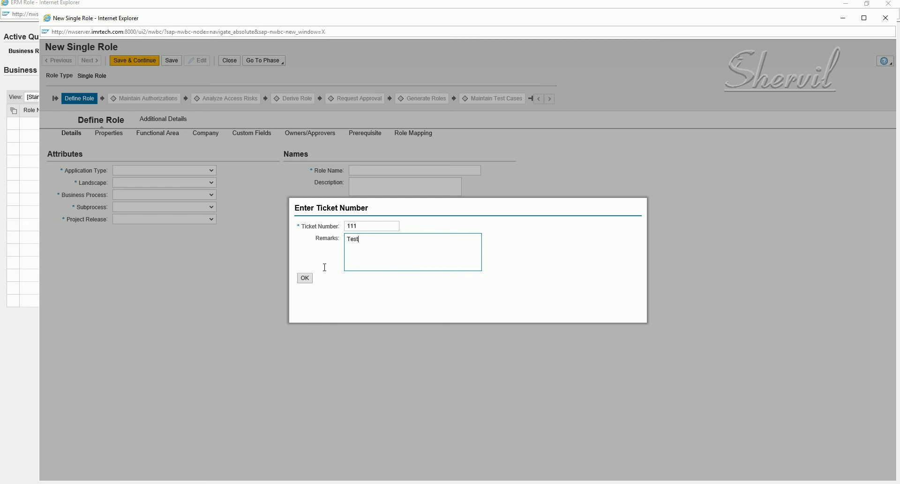
{"action": "left_click", "coordinate": [310, 279]}
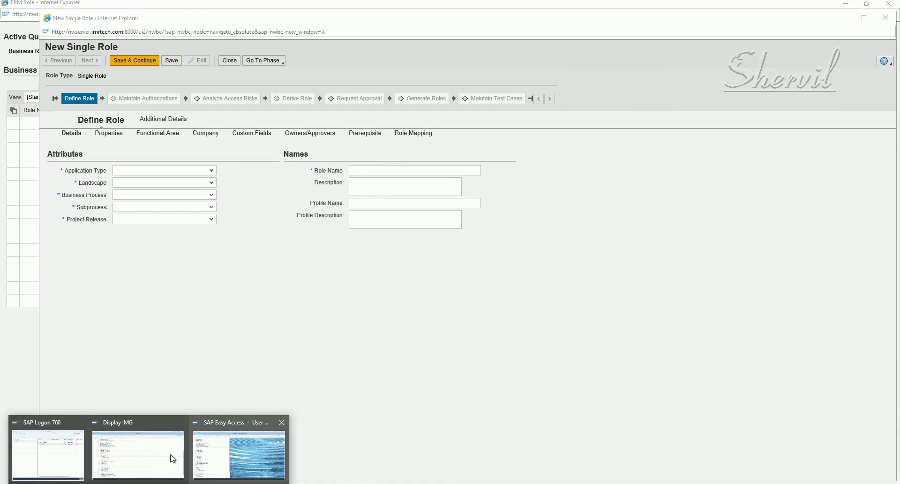
Switch to the Display IMG session and open details of methodology process 1 in Define Methodology Processes and Steps under Role Management
{"action": "left_click", "coordinate": [171, 456]}
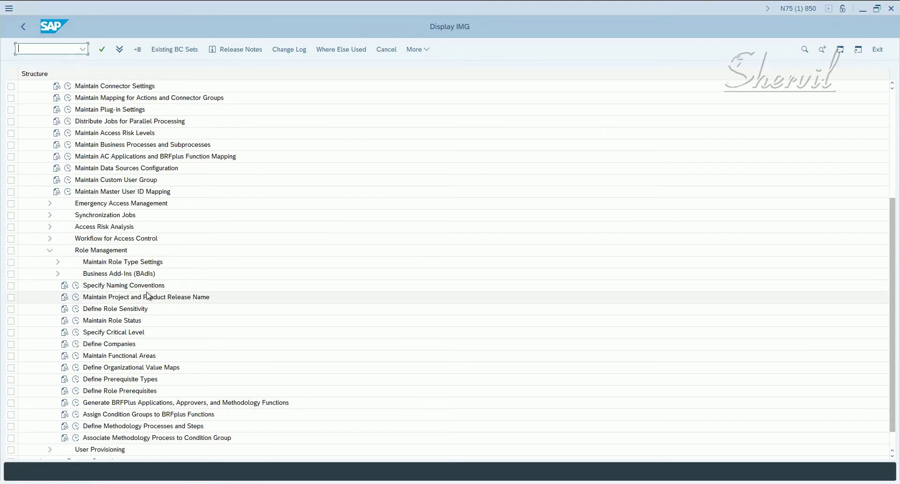
{"action": "scroll", "coordinate": [151, 299], "scroll_direction": "down", "scroll_amount": 1}
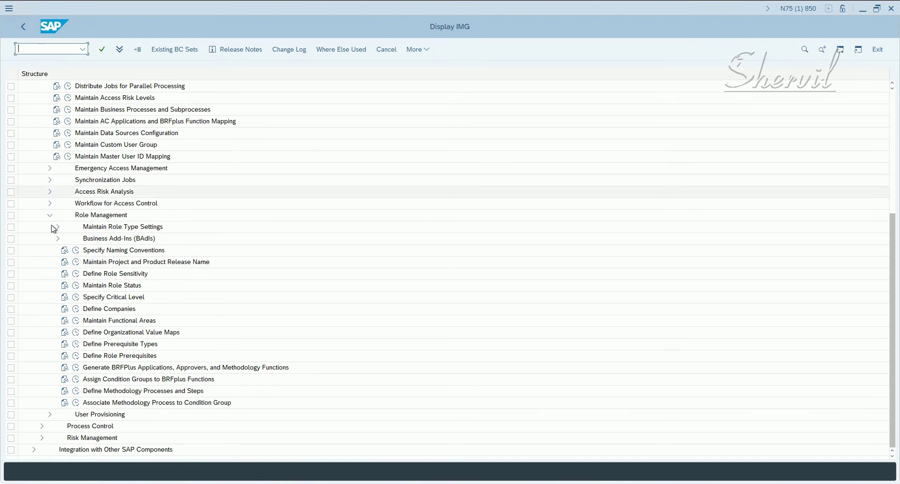
{"action": "left_click", "coordinate": [98, 215]}
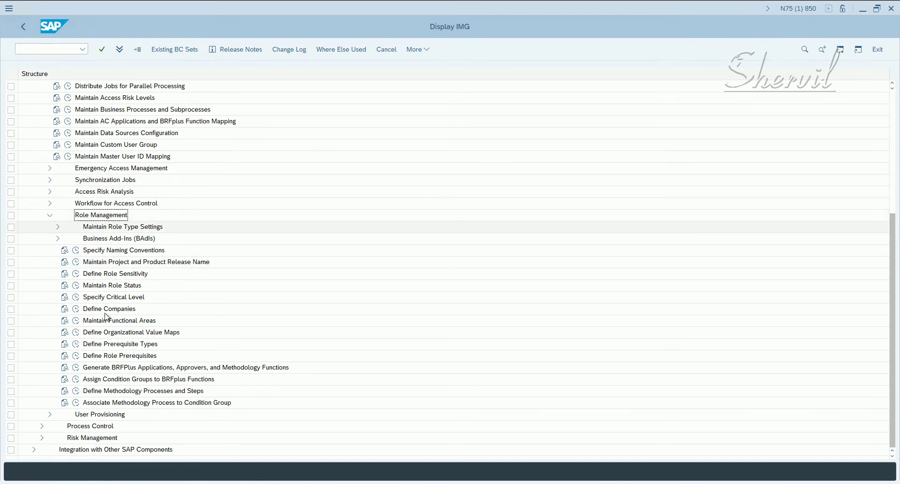
{"action": "left_click", "coordinate": [108, 392]}
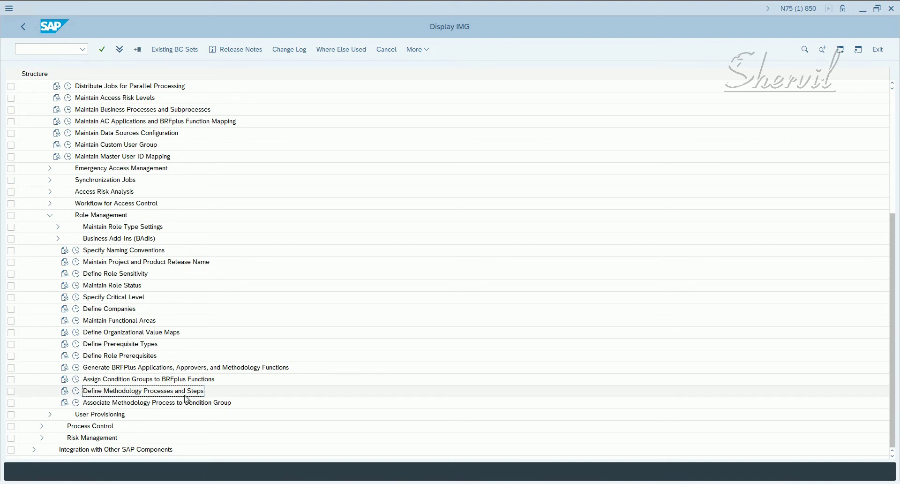
{"action": "left_click", "coordinate": [77, 392]}
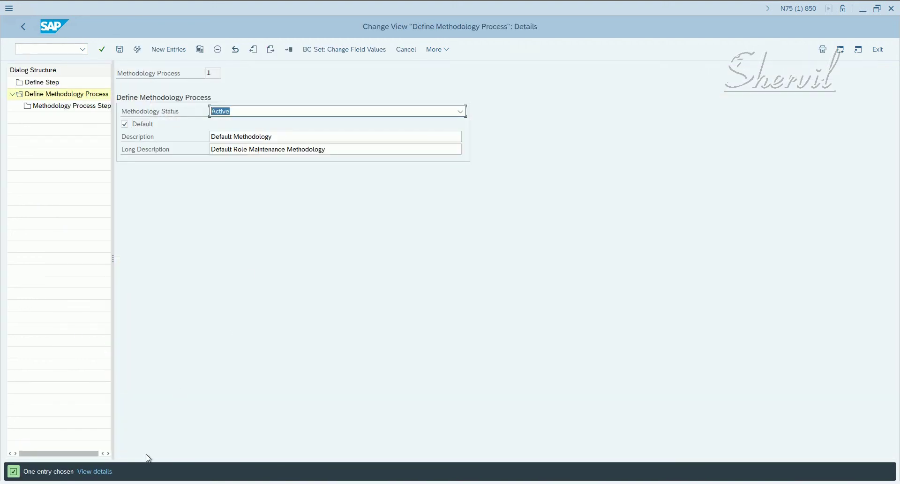
Switch to the New Single Role browser window and close it
{"action": "mouse_move", "coordinate": [111, 464]}
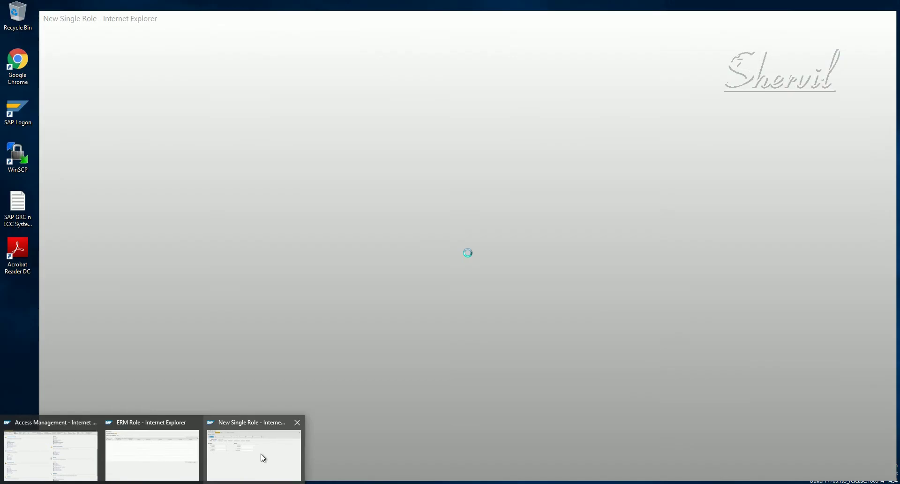
{"action": "left_click", "coordinate": [260, 455]}
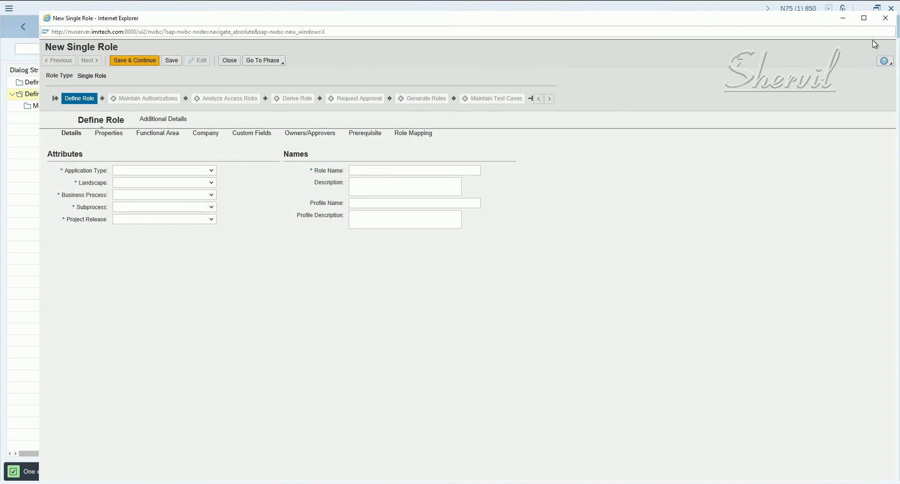
{"action": "left_click", "coordinate": [888, 19]}
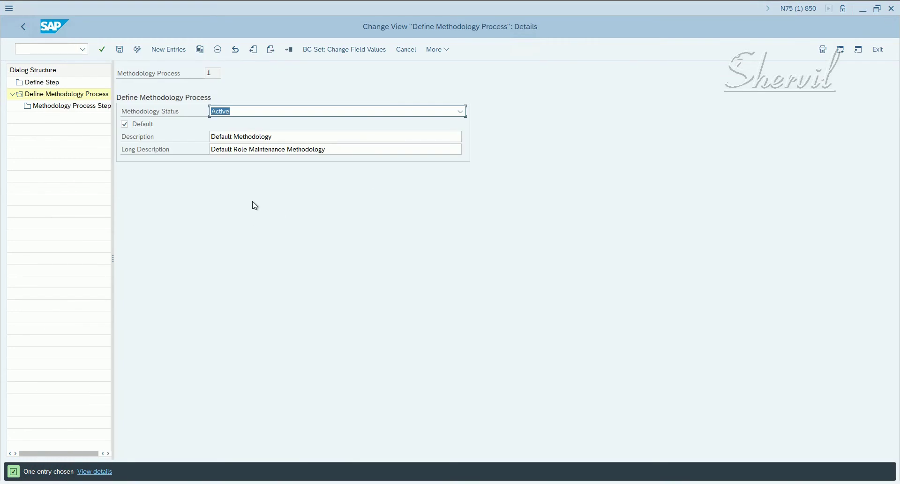
Create a new methodology process entry numbered 2 with its status kept as Active
{"action": "left_click", "coordinate": [232, 142]}
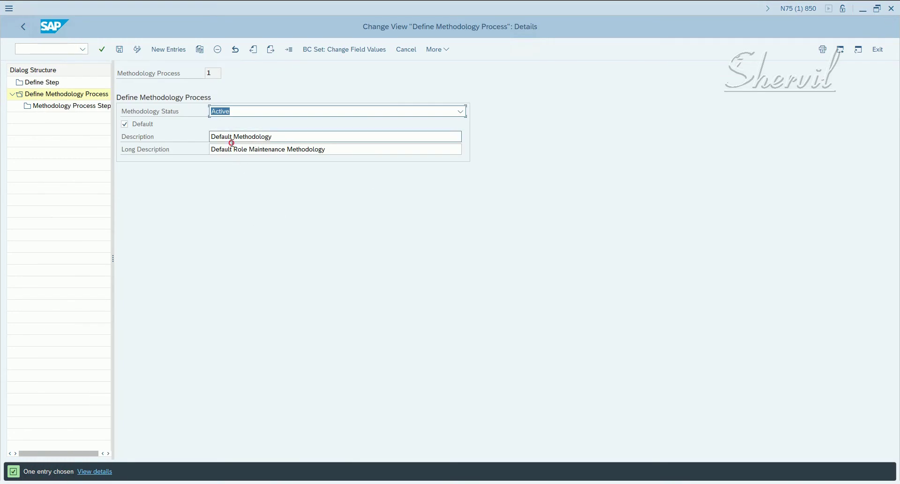
{"action": "left_click_drag", "start_coordinate": [232, 143], "coordinate": [178, 147]}
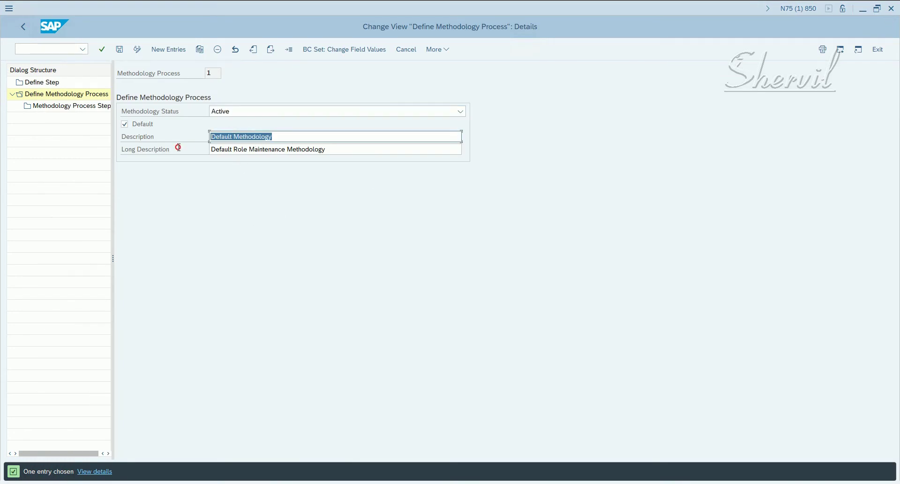
{"action": "left_click", "coordinate": [175, 50]}
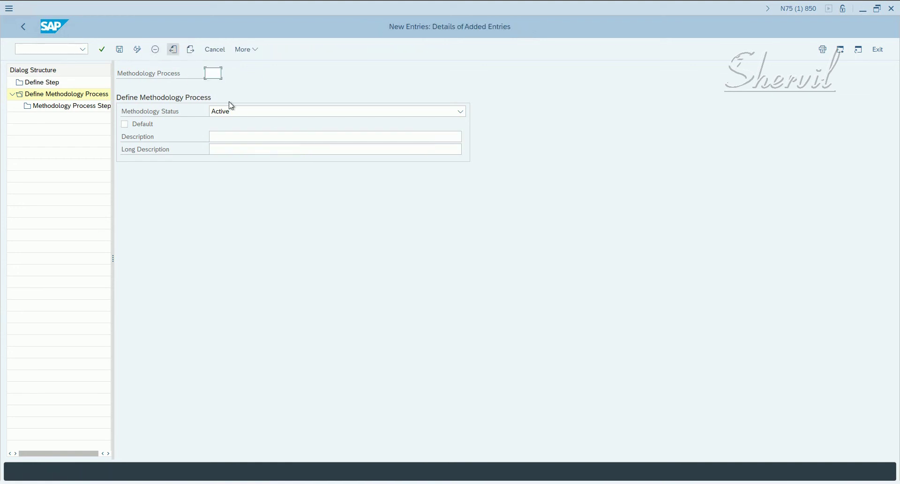
{"action": "left_click", "coordinate": [216, 78]}
{"action": "type", "text": "2"}
{"action": "left_click", "coordinate": [238, 114]}
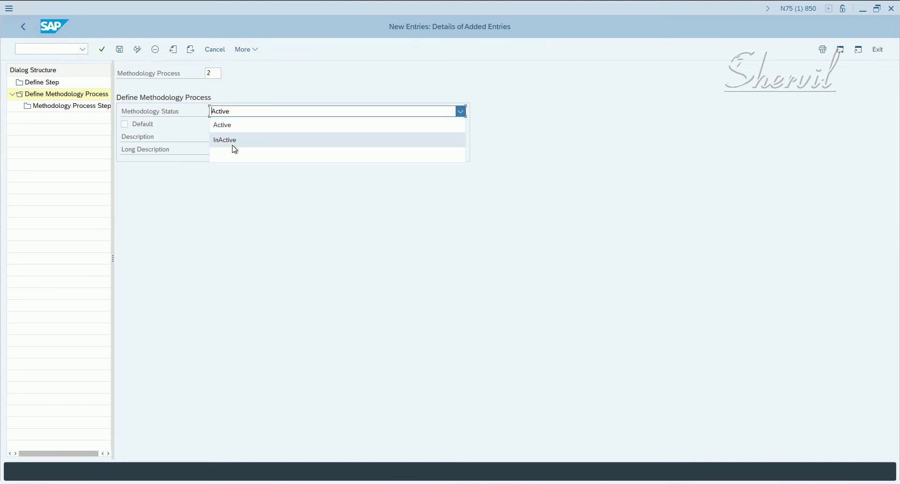
{"action": "left_click", "coordinate": [242, 95]}
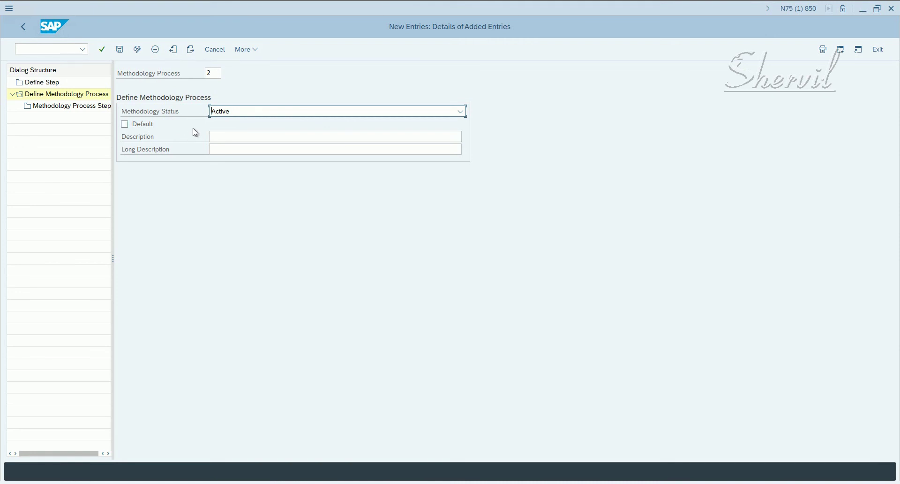
Enter "Methodology For Single Role and Composite Roles" as both the description and long description of methodology process 2
{"action": "left_click", "coordinate": [264, 135]}
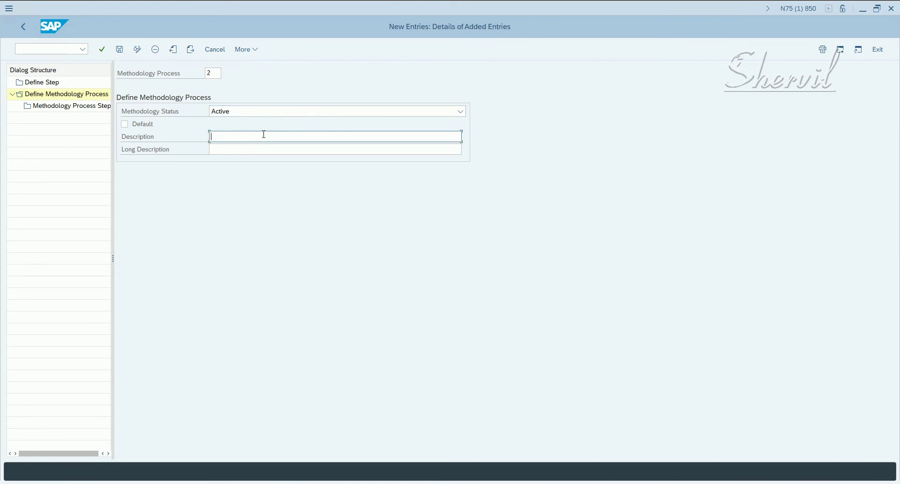
{"action": "type", "text": "Methodology For Singele Role ad Composite R"}
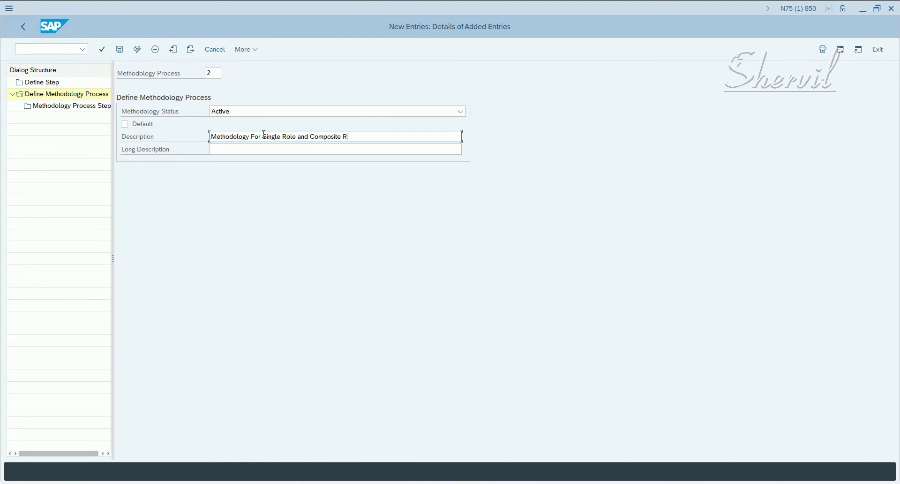
{"action": "type", "text": "oles"}
{"action": "left_click_drag", "start_coordinate": [361, 137], "coordinate": [171, 138]}
{"action": "key", "text": "ctrl+c"}
{"action": "left_click", "coordinate": [313, 152]}
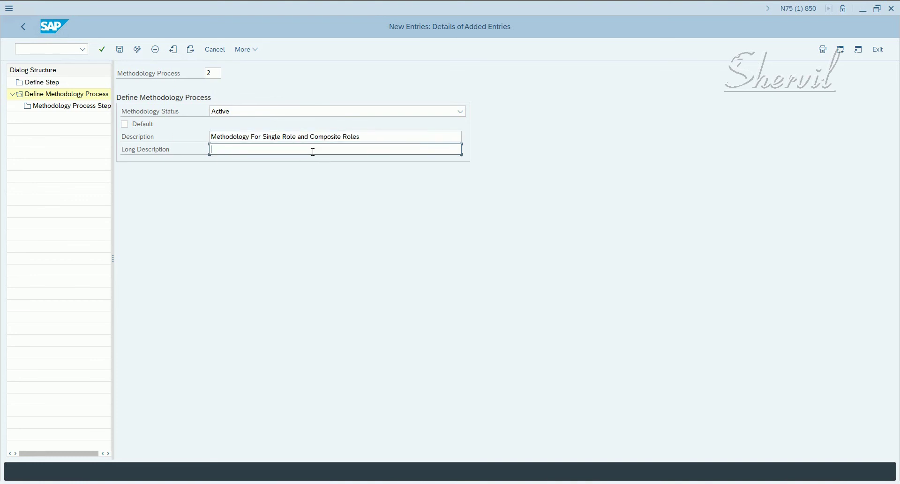
{"action": "key", "text": "ctrl+v"}
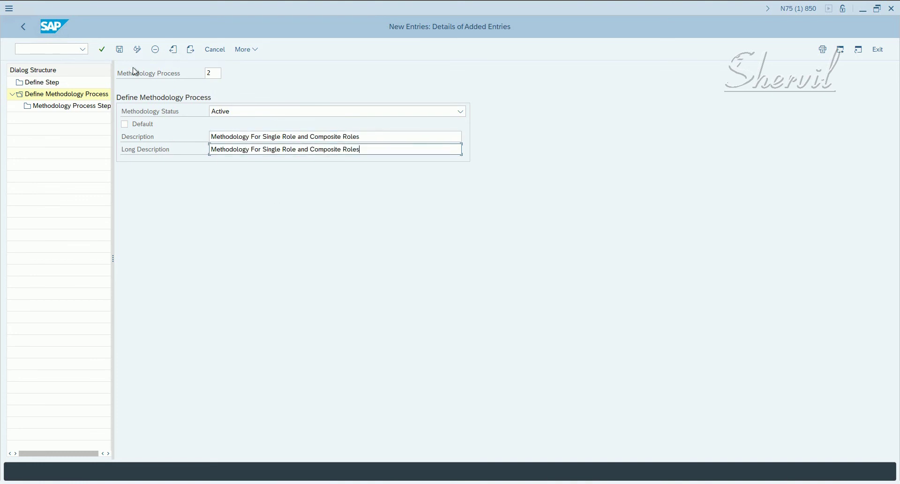
Save methodology process 2 to the "BRM Configuration" customizing request
{"action": "left_click", "coordinate": [120, 50]}
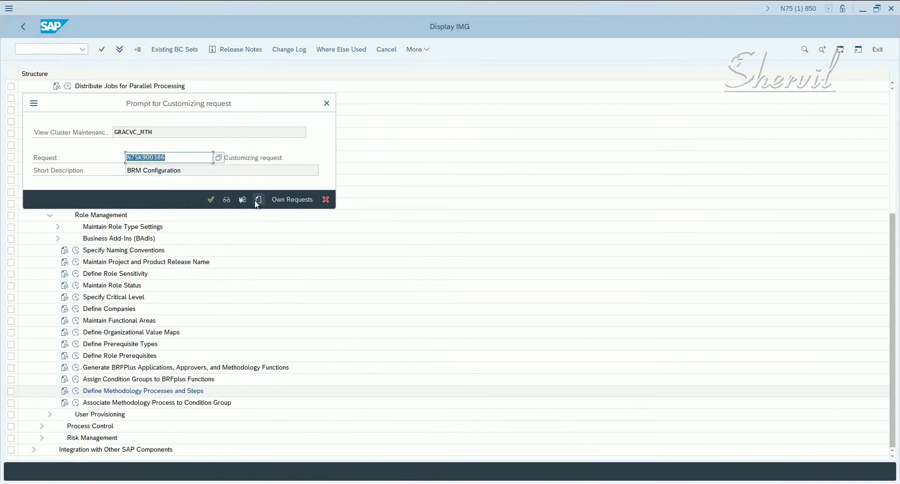
{"action": "left_click", "coordinate": [211, 200]}
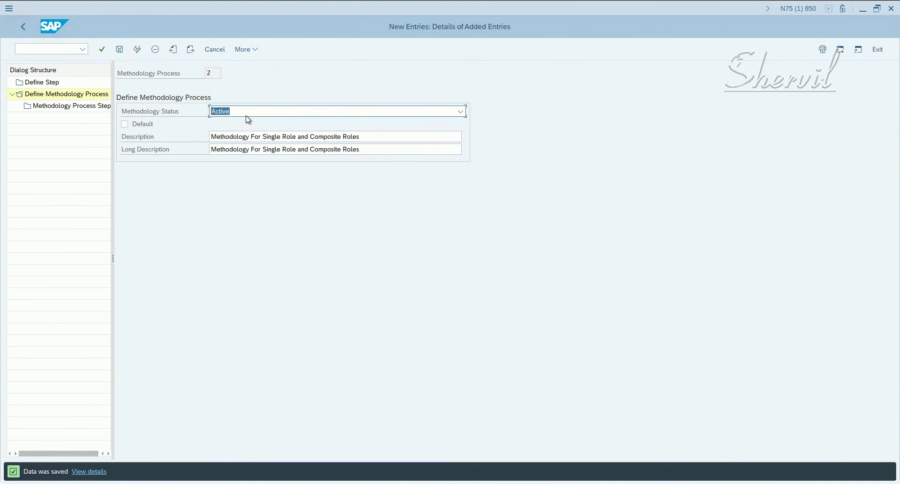
{"action": "left_click", "coordinate": [260, 138]}
{"action": "left_click_drag", "start_coordinate": [376, 138], "coordinate": [195, 145]}
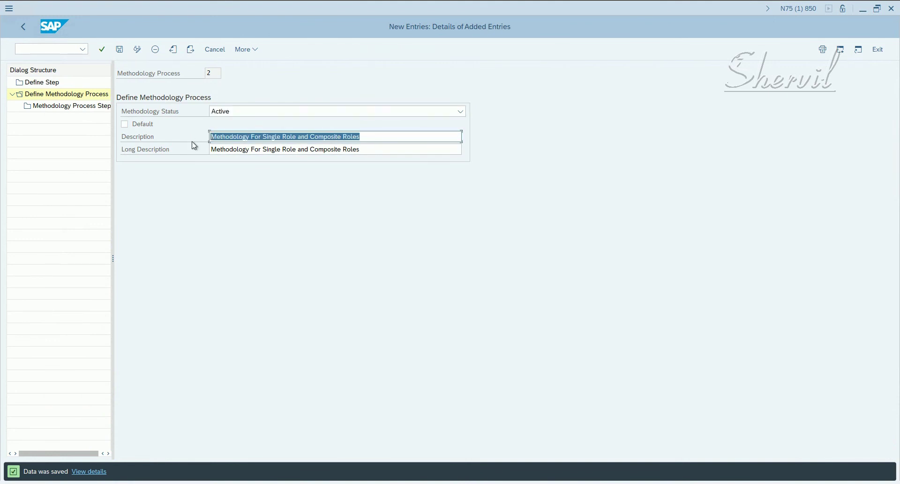
Start new Methodology Process Step entries for process 2 and assign step 001 Define Role to sequence 1
{"action": "left_click", "coordinate": [62, 108]}
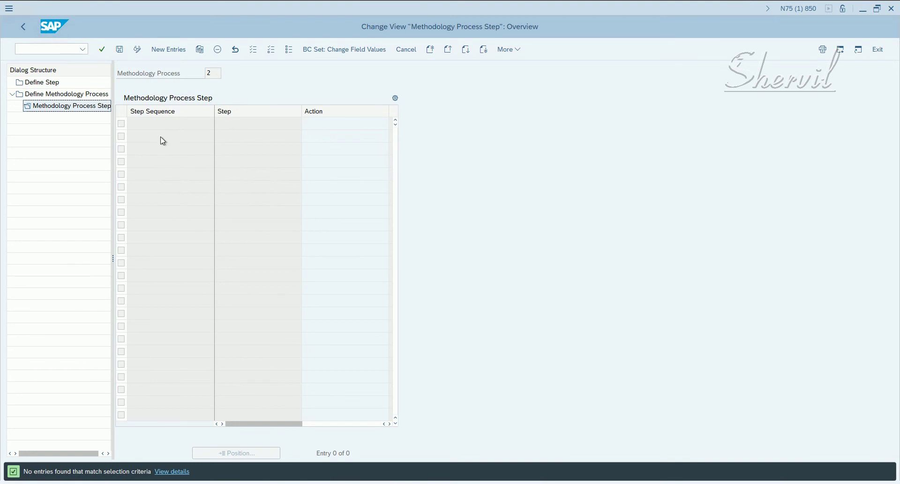
{"action": "left_click", "coordinate": [162, 51]}
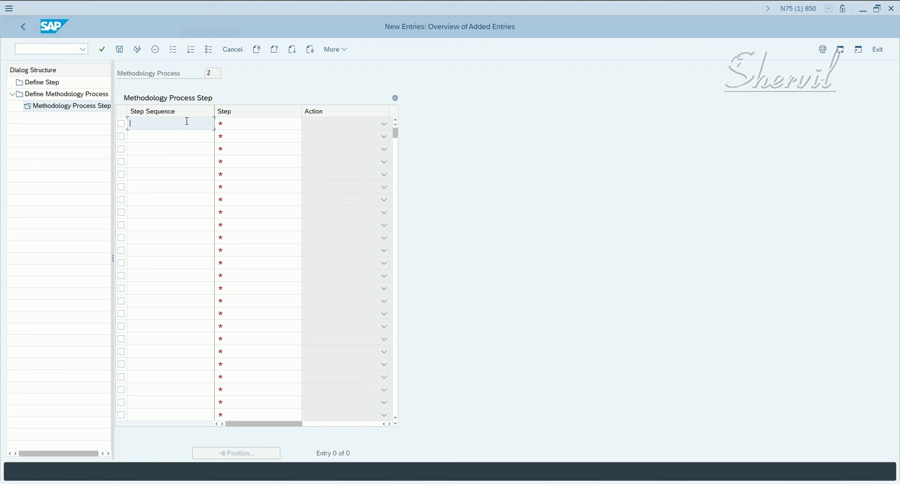
{"action": "type", "text": "1"}
{"action": "left_click", "coordinate": [253, 125]}
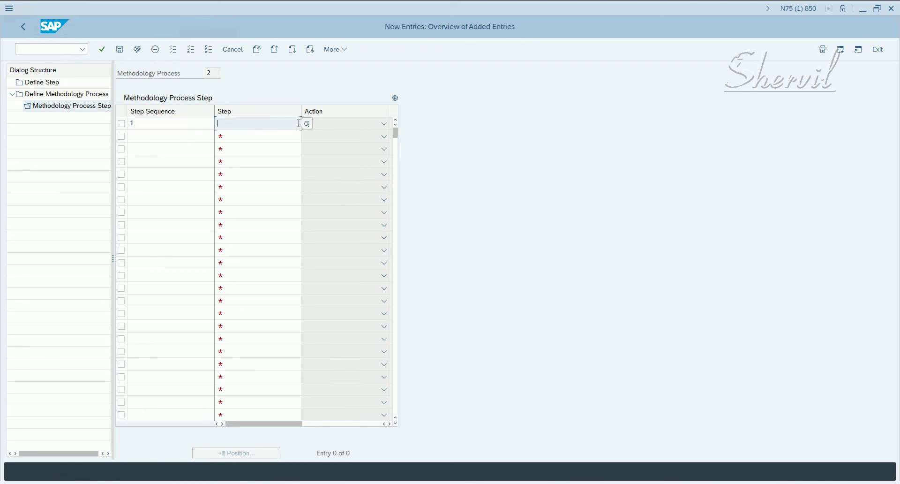
{"action": "left_click", "coordinate": [307, 124]}
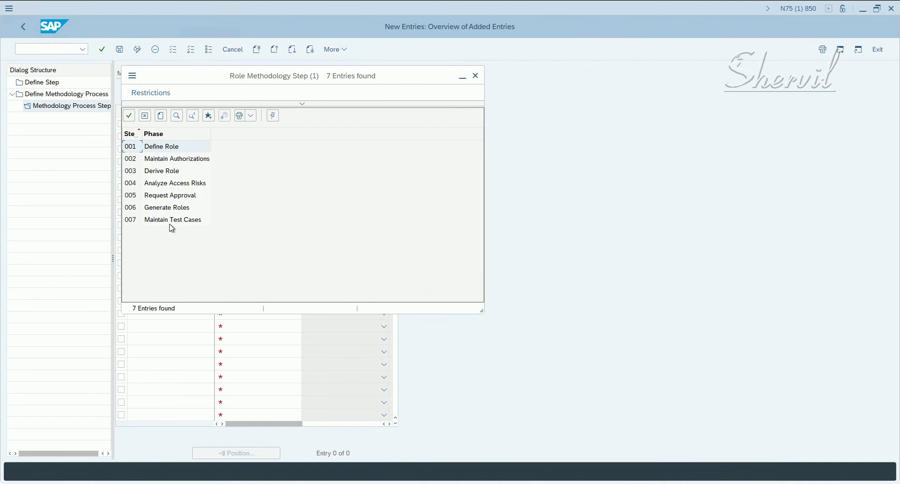
{"action": "left_click_drag", "start_coordinate": [239, 79], "coordinate": [438, 75]}
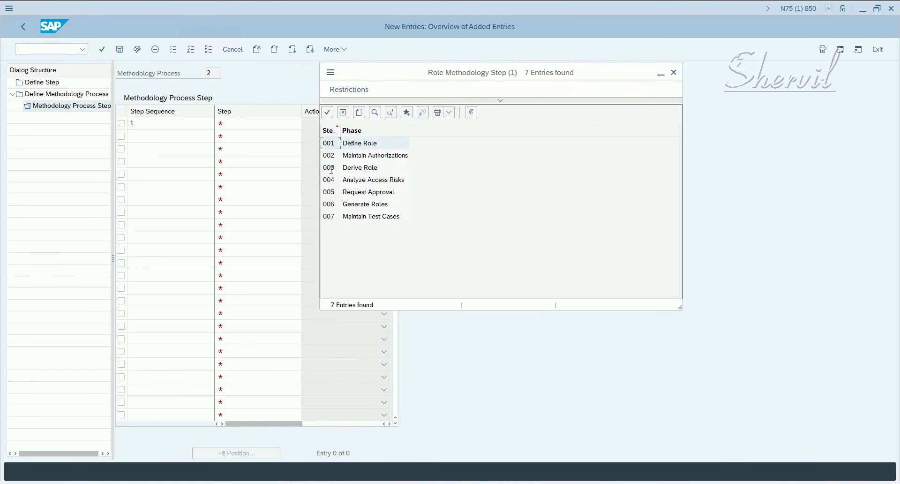
{"action": "double_click", "coordinate": [355, 150]}
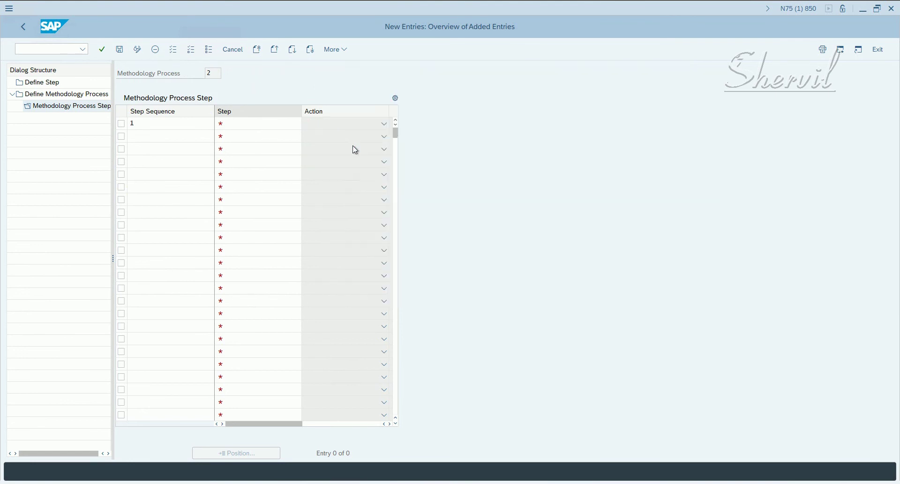
{"action": "left_click", "coordinate": [275, 124]}
{"action": "key", "text": "Return"}
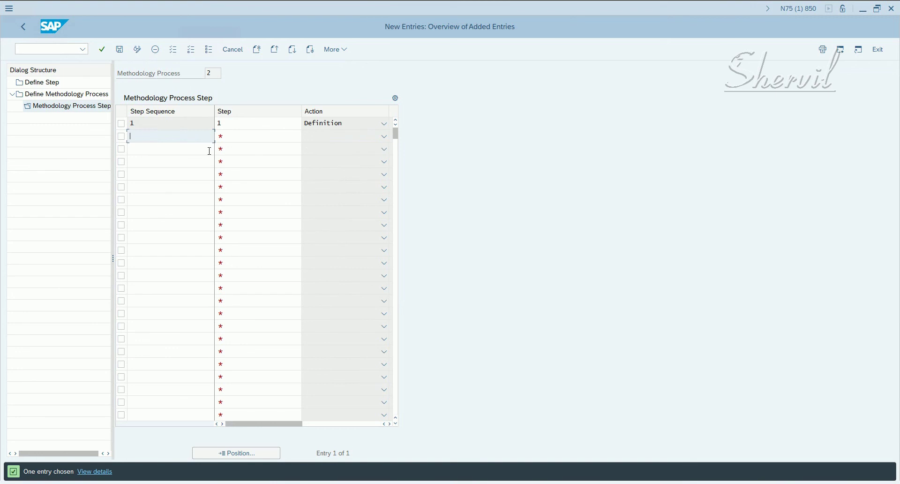
Add step sequence 2 to the methodology process with step 002 Maintain Authorizations
{"action": "type", "text": "2"}
{"action": "left_click", "coordinate": [230, 137]}
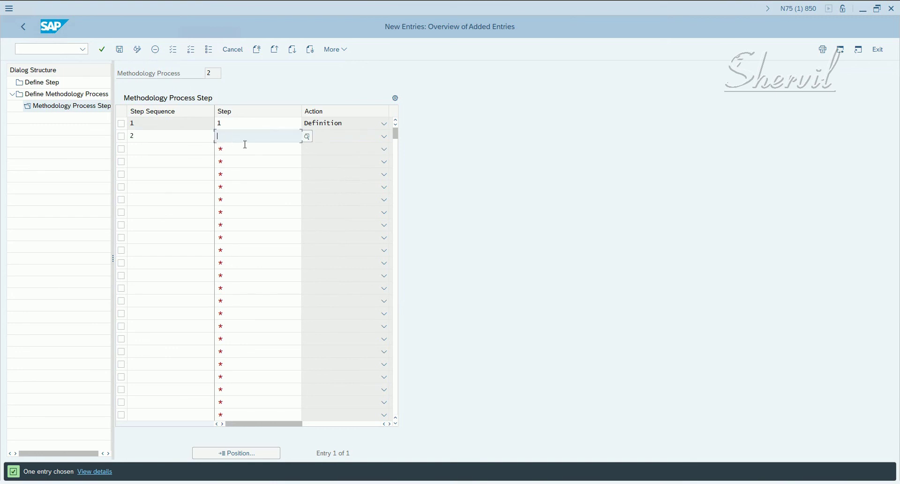
{"action": "left_click", "coordinate": [307, 136]}
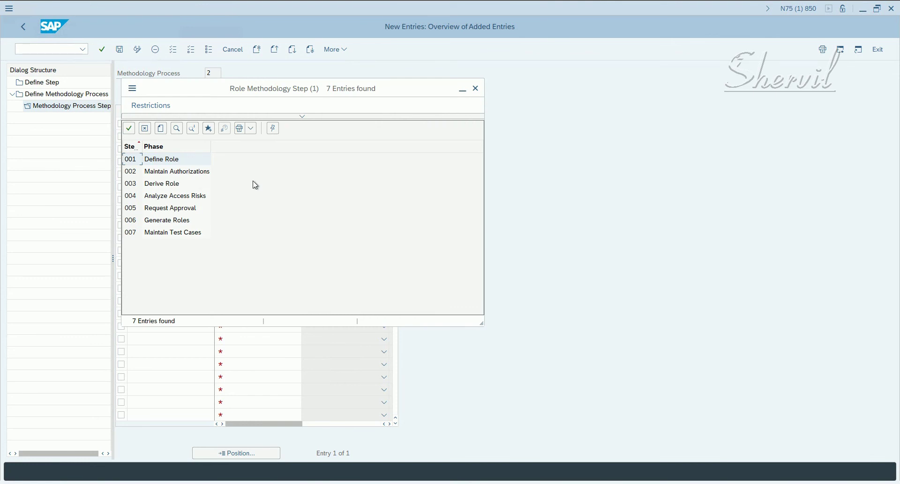
{"action": "left_click", "coordinate": [176, 177]}
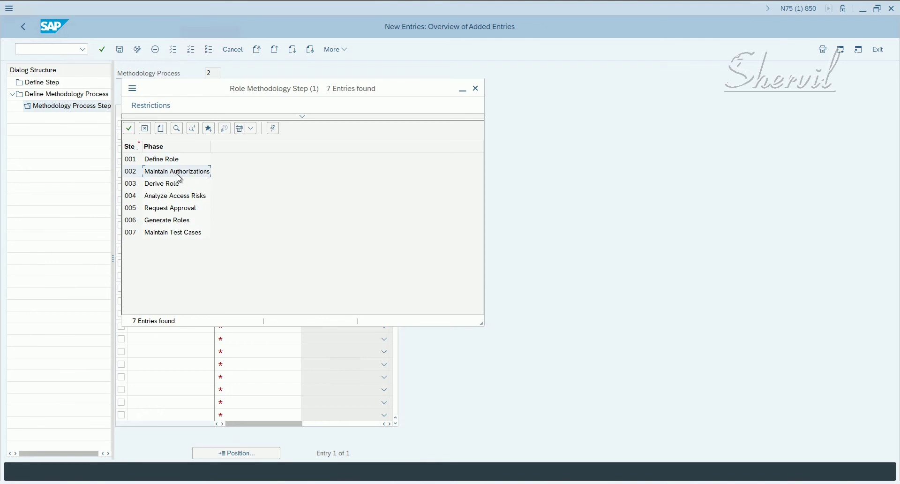
{"action": "double_click", "coordinate": [178, 176]}
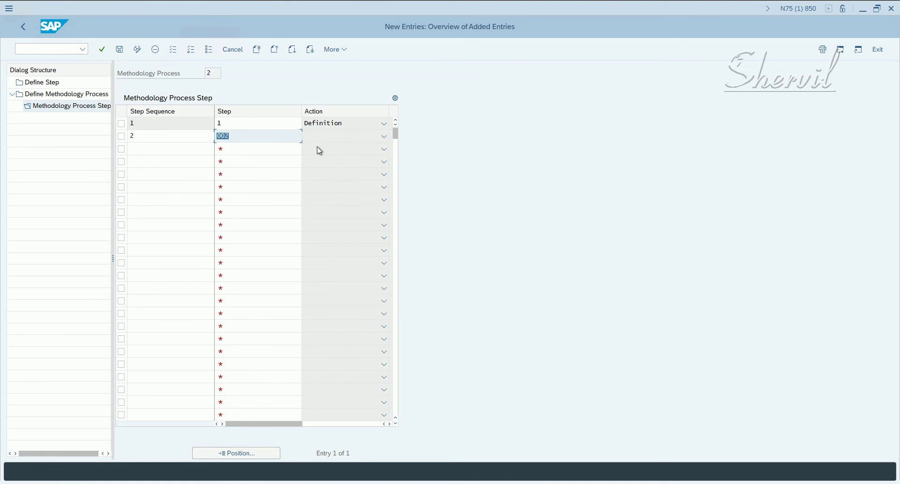
{"action": "key", "text": "Return"}
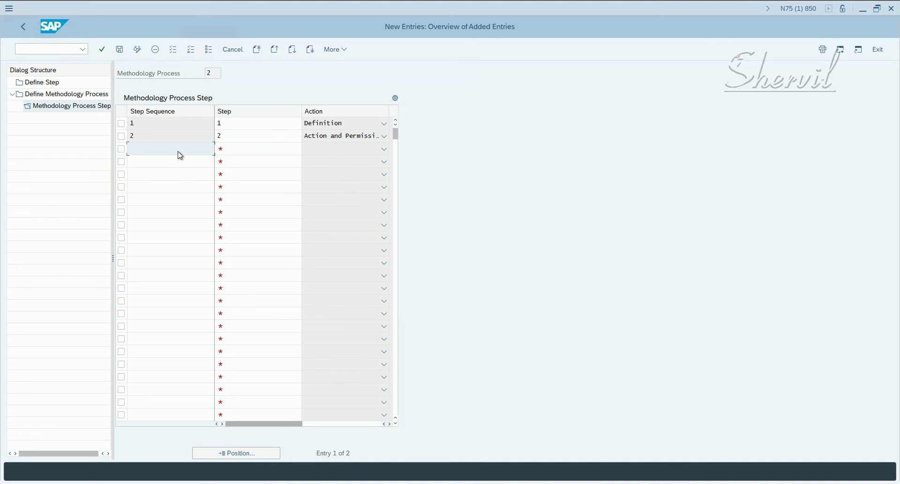
Add step sequence 3 to the methodology process with step 003 Derive Role
{"action": "type", "text": "3"}
{"action": "left_click", "coordinate": [234, 148]}
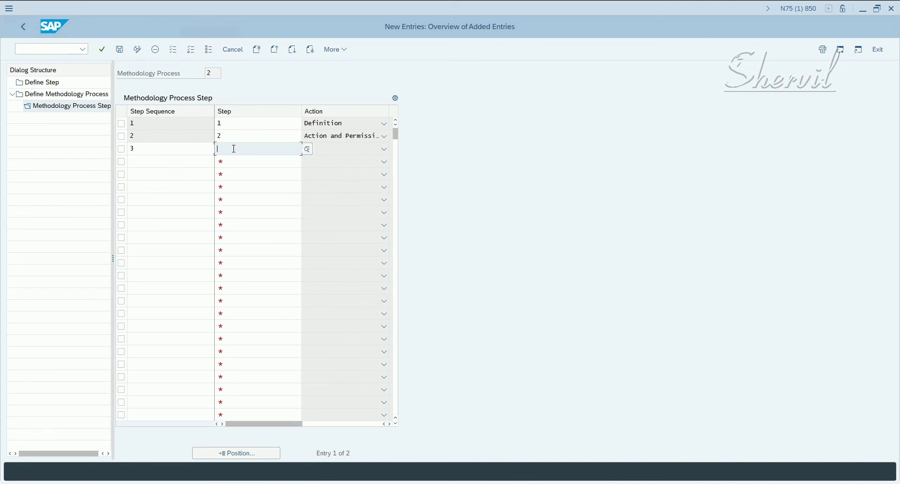
{"action": "left_click", "coordinate": [308, 150]}
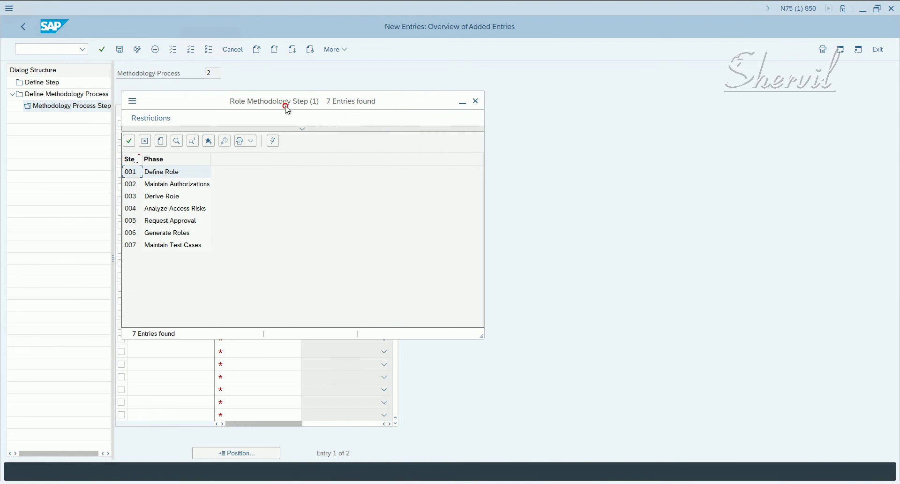
{"action": "left_click_drag", "start_coordinate": [285, 106], "coordinate": [395, 86]}
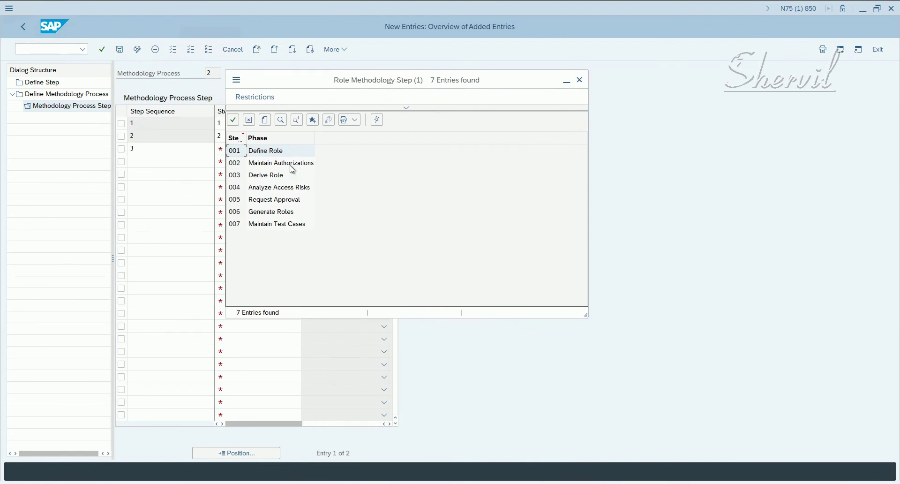
{"action": "double_click", "coordinate": [274, 175]}
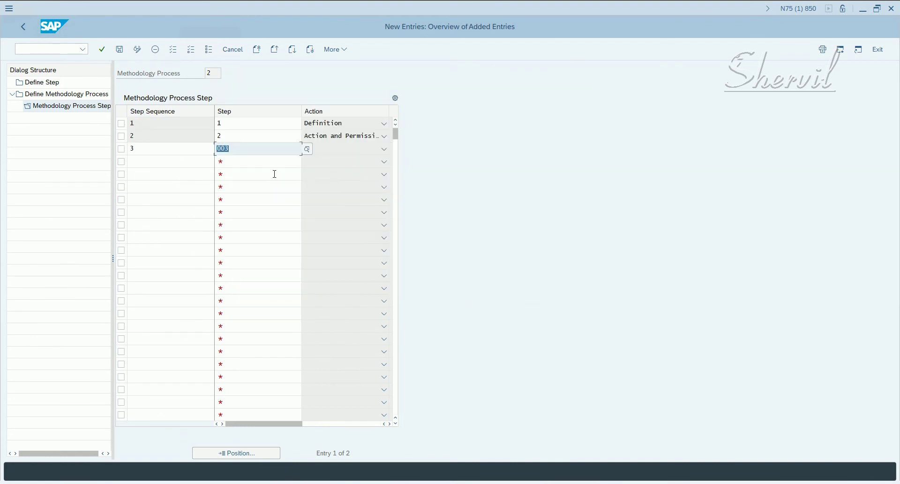
{"action": "key", "text": "Return"}
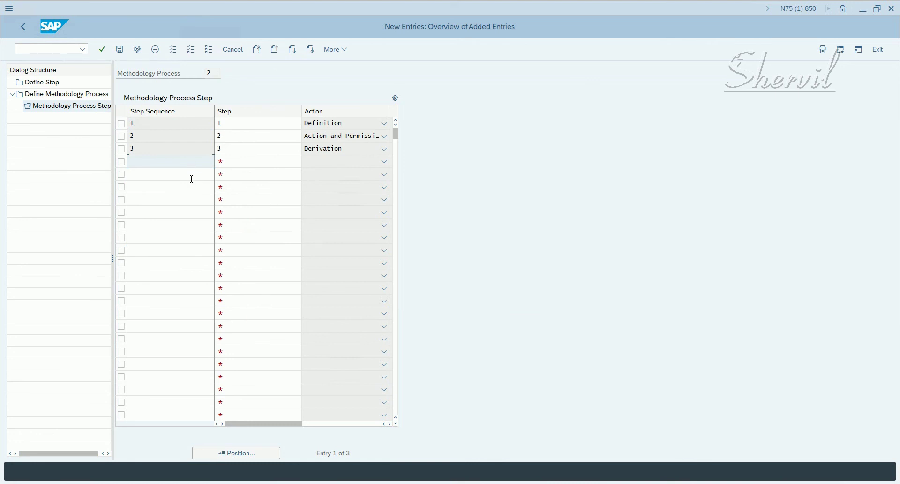
Add step sequence 4 to the methodology process with step 004 Analyze Access Risks
{"action": "left_click", "coordinate": [185, 161]}
{"action": "type", "text": "4"}
{"action": "left_click", "coordinate": [254, 160]}
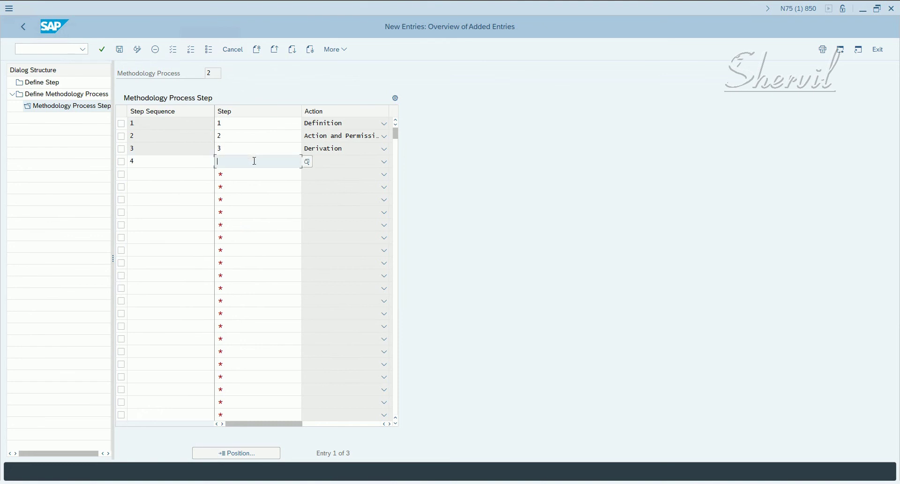
{"action": "left_click", "coordinate": [307, 162]}
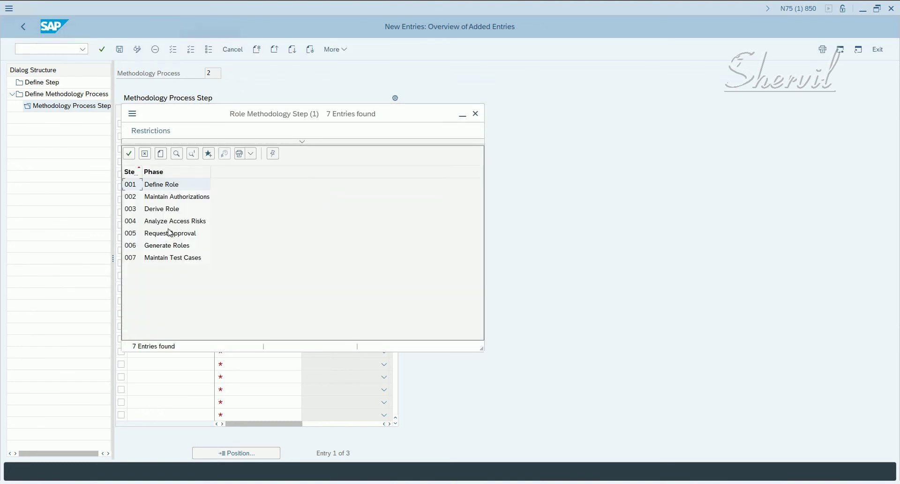
{"action": "left_click_drag", "start_coordinate": [288, 117], "coordinate": [444, 92]}
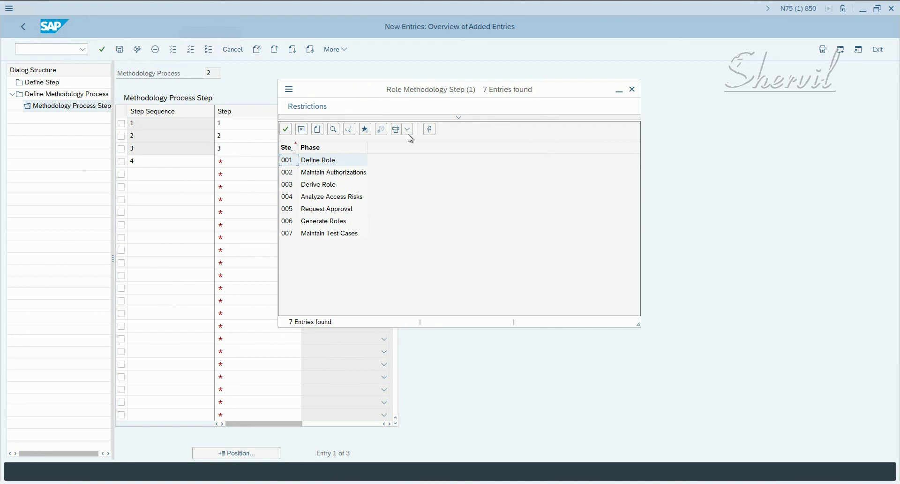
{"action": "left_click_drag", "start_coordinate": [417, 90], "coordinate": [466, 83]}
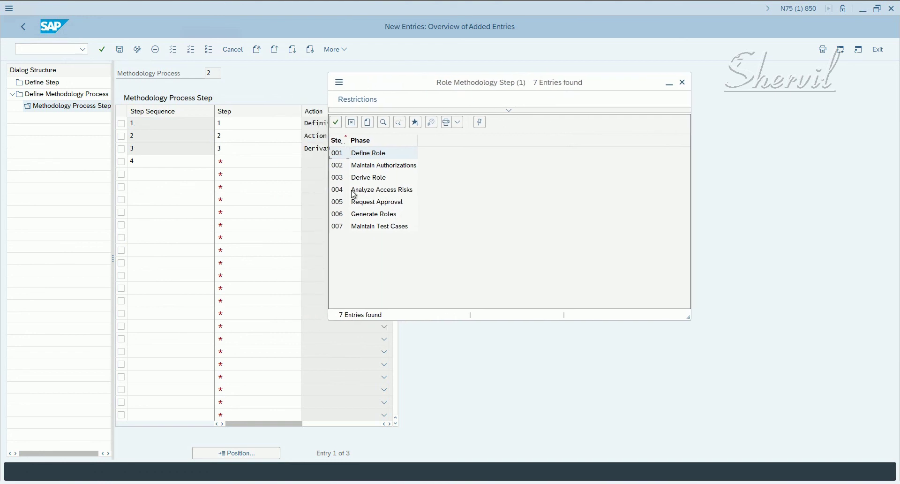
{"action": "left_click", "coordinate": [386, 194]}
{"action": "left_click", "coordinate": [383, 206]}
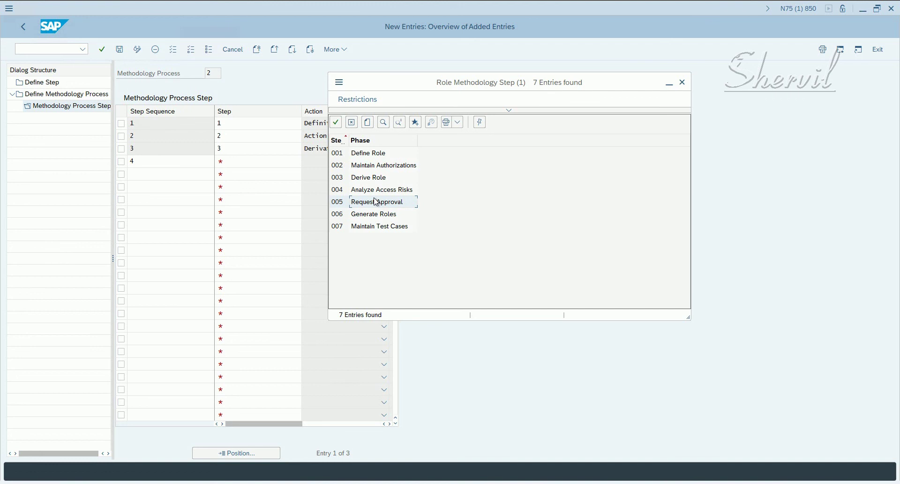
{"action": "left_click", "coordinate": [357, 192]}
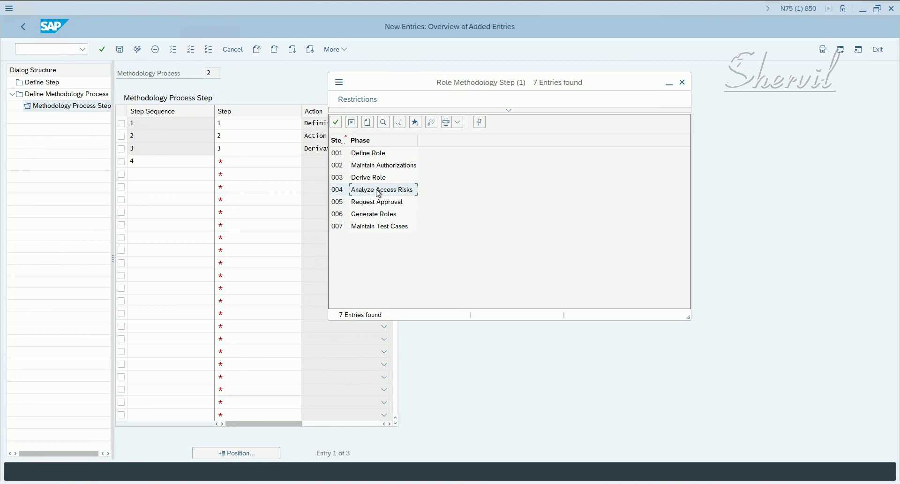
{"action": "double_click", "coordinate": [339, 192]}
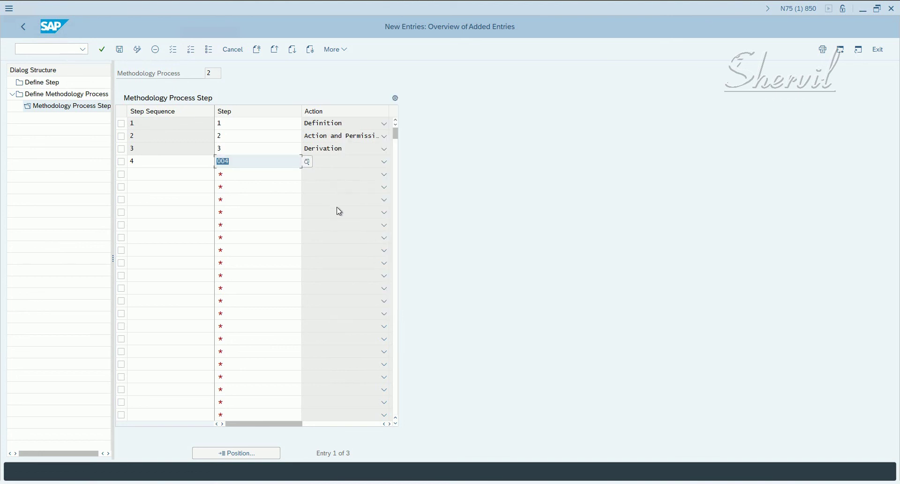
{"action": "key", "text": "Return"}
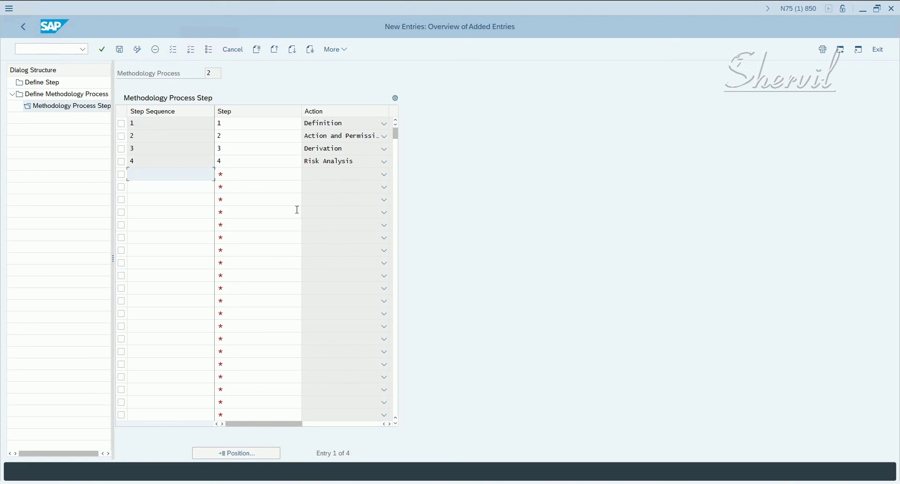
Add step sequence 5 to the methodology process with step 006 Generate Roles
{"action": "left_click", "coordinate": [193, 177]}
{"action": "type", "text": "5"}
{"action": "left_click", "coordinate": [236, 180]}
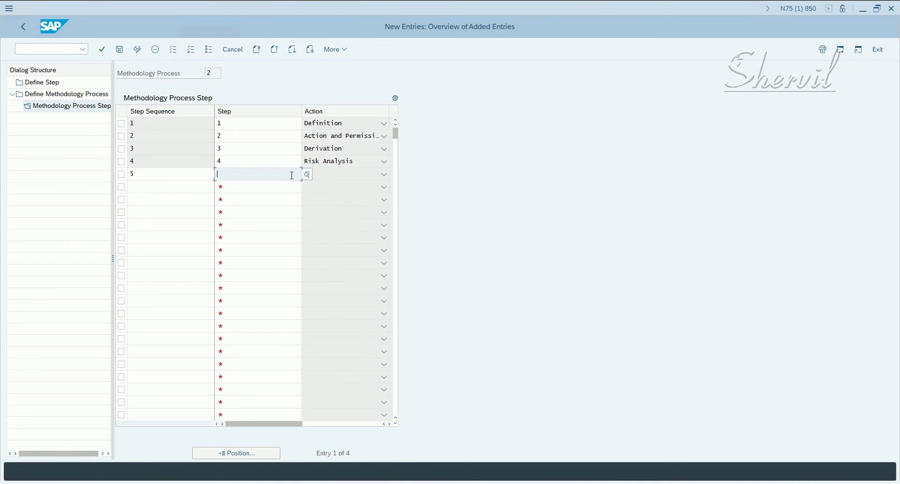
{"action": "left_click", "coordinate": [308, 176]}
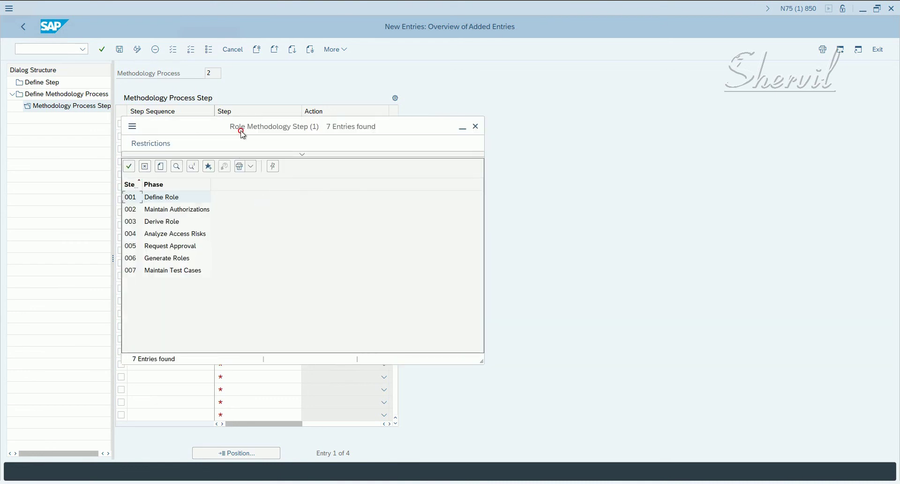
{"action": "left_click_drag", "start_coordinate": [241, 128], "coordinate": [391, 105]}
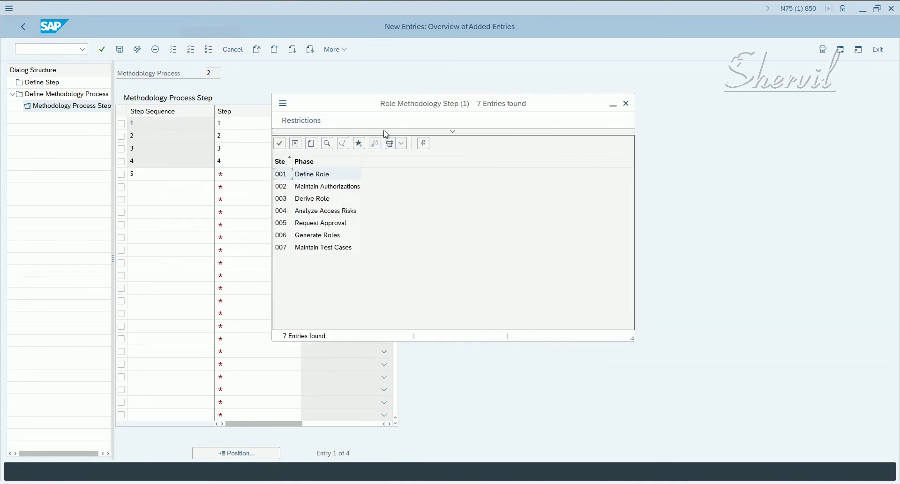
{"action": "left_click", "coordinate": [314, 224]}
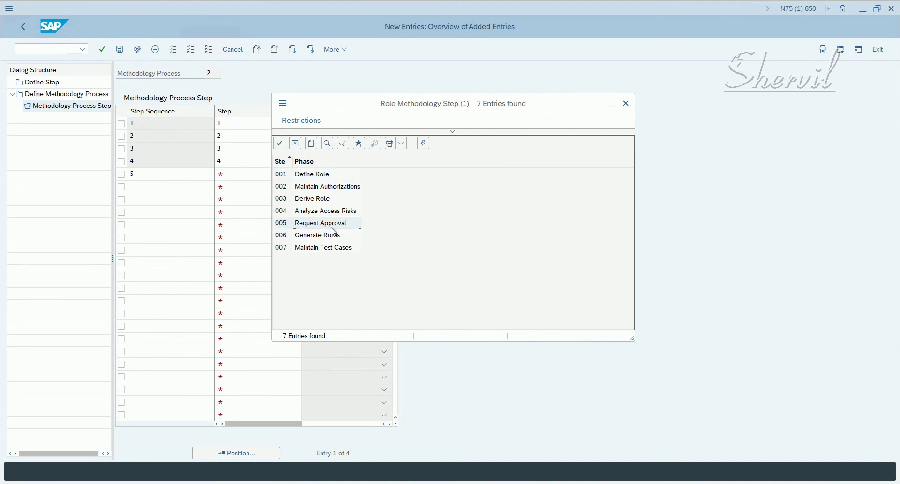
{"action": "left_click", "coordinate": [323, 238]}
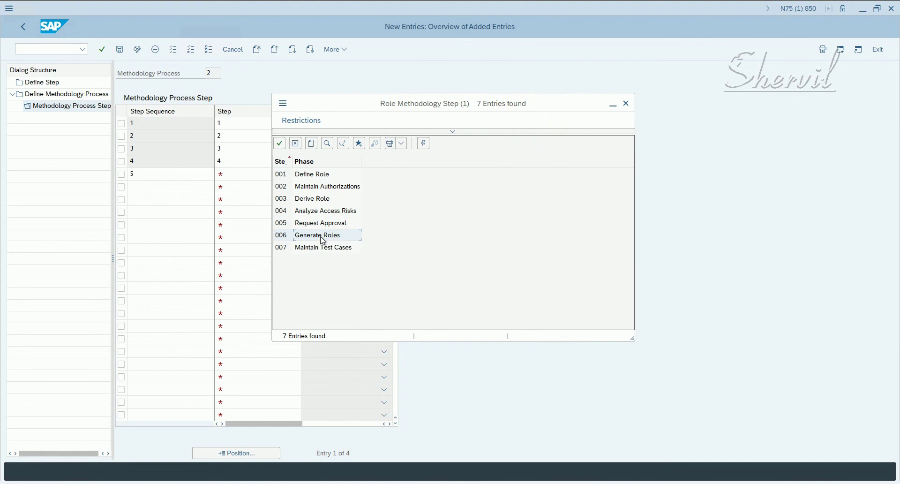
{"action": "left_click", "coordinate": [317, 225]}
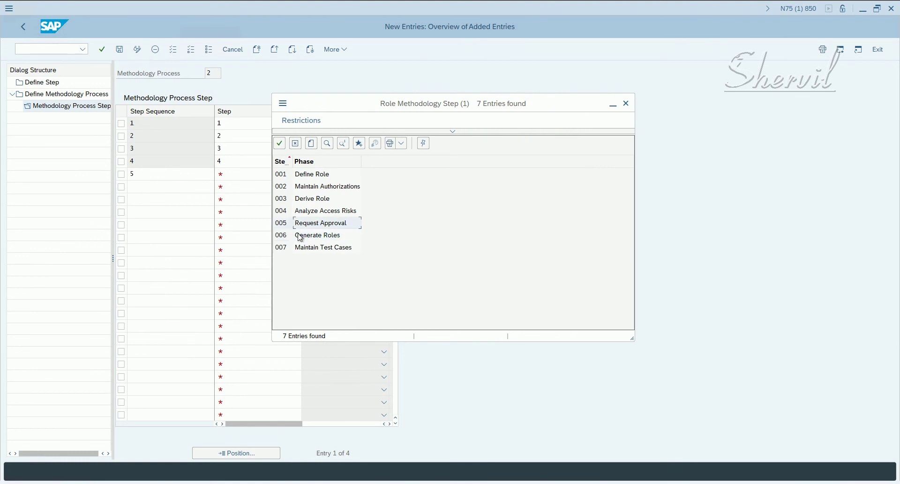
{"action": "left_click", "coordinate": [300, 237]}
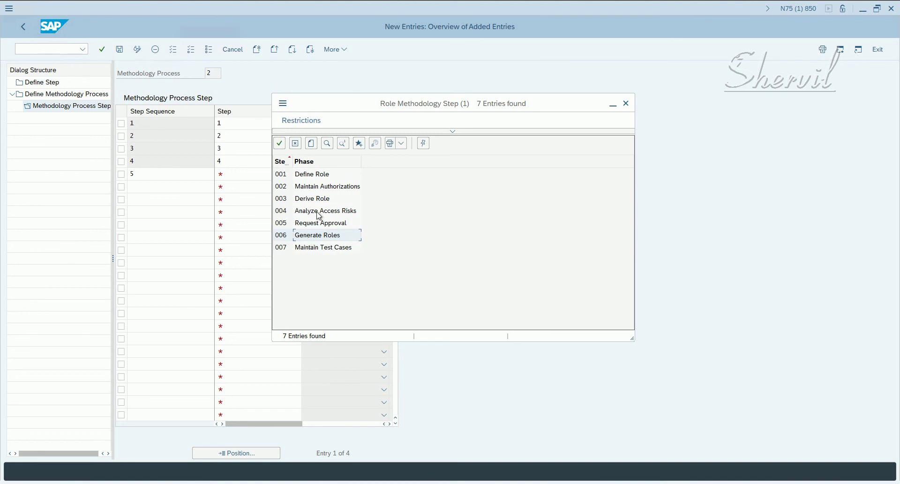
{"action": "left_click", "coordinate": [319, 188]}
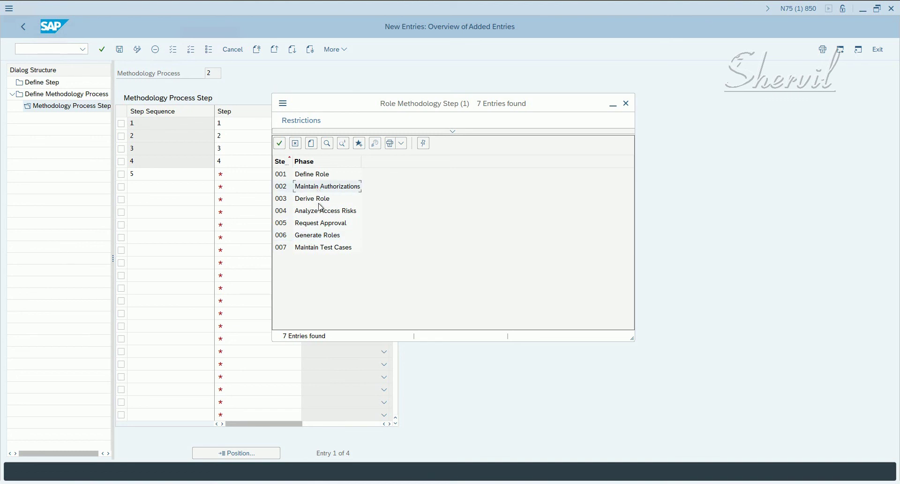
{"action": "left_click", "coordinate": [320, 212]}
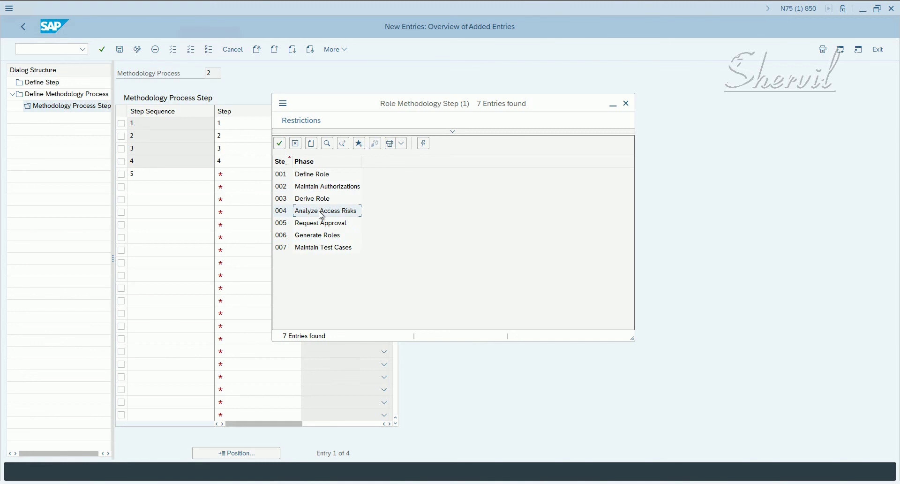
{"action": "double_click", "coordinate": [322, 235]}
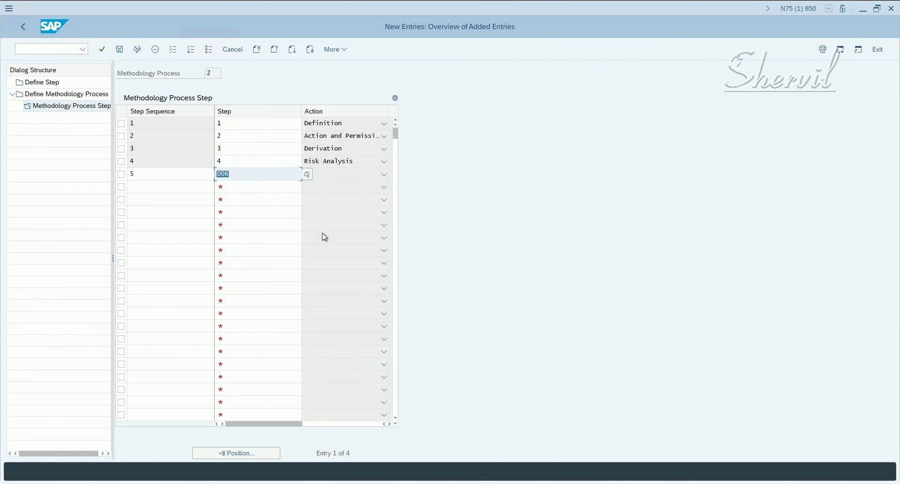
{"action": "key", "text": "Return"}
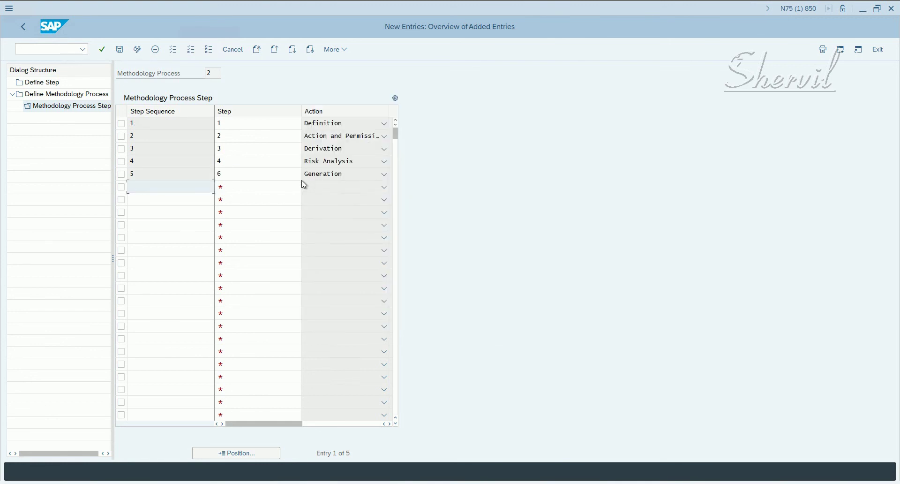
{"action": "left_click", "coordinate": [243, 186]}
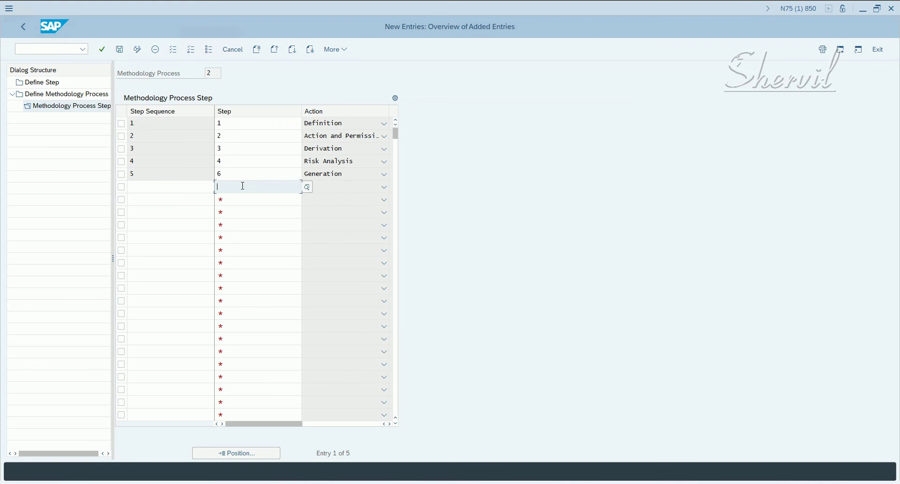
{"action": "left_click", "coordinate": [308, 187]}
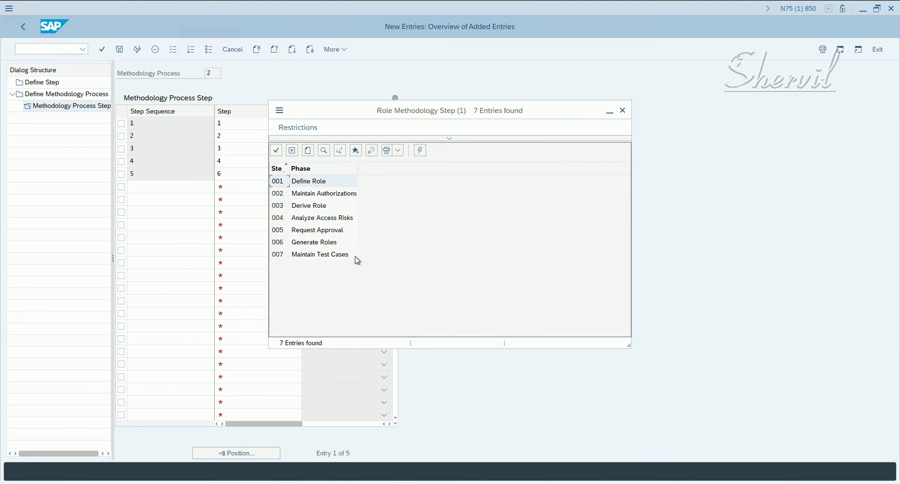
{"action": "left_click", "coordinate": [293, 150]}
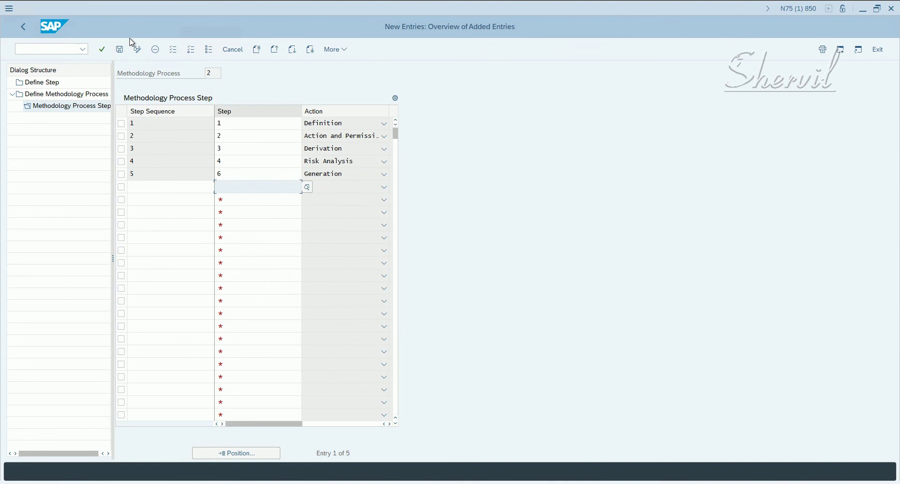
Save the step sequence entered for methodology process 2
{"action": "left_click", "coordinate": [121, 48]}
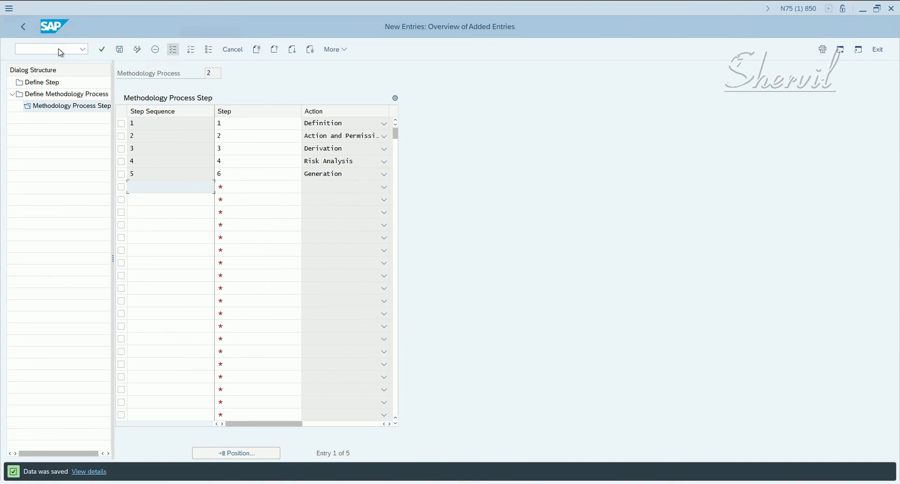
{"action": "left_click", "coordinate": [70, 105]}
Examine the action options available for step sequences 1 and 4 without changing them
{"action": "left_click", "coordinate": [328, 123]}
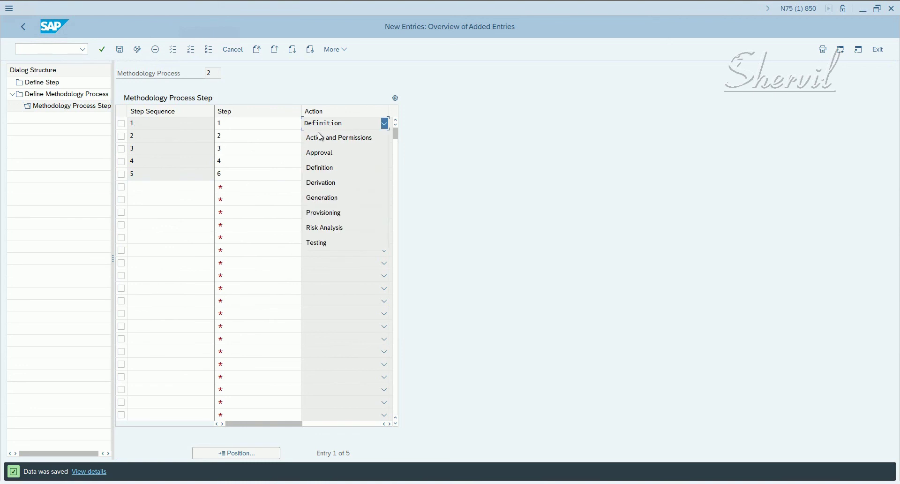
{"action": "left_click", "coordinate": [441, 124]}
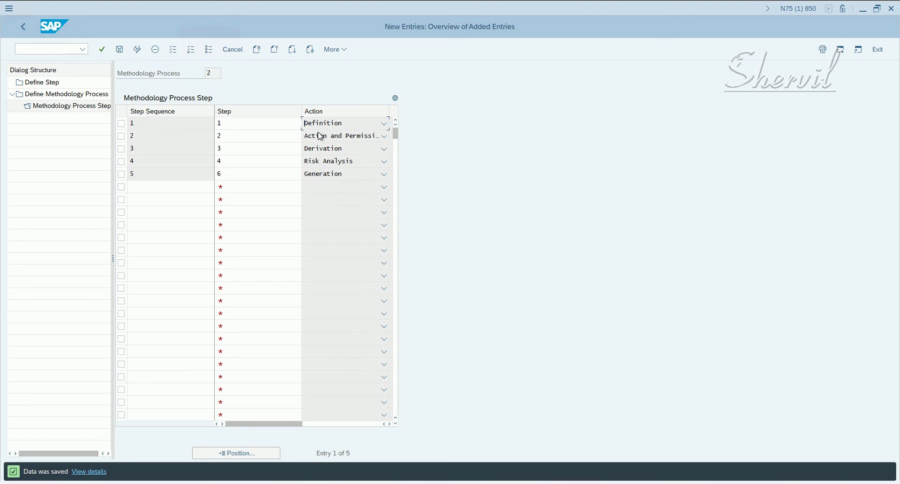
{"action": "left_click", "coordinate": [334, 165]}
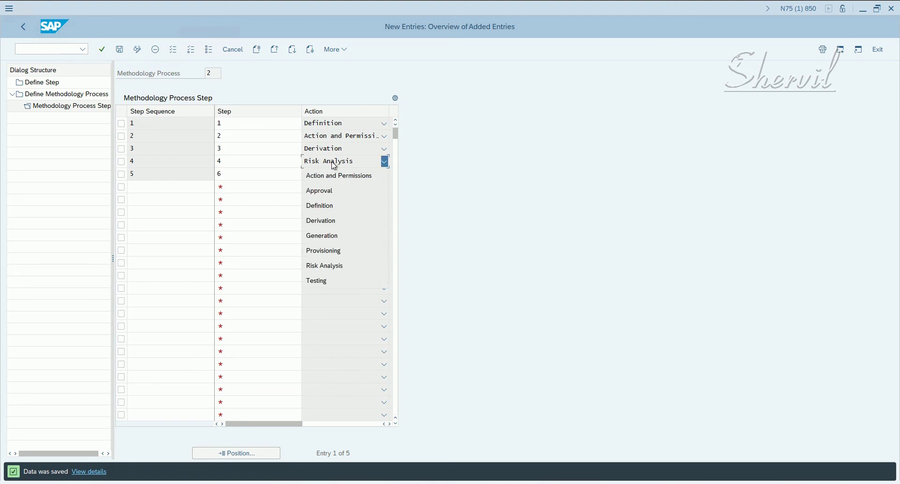
{"action": "left_click", "coordinate": [333, 166]}
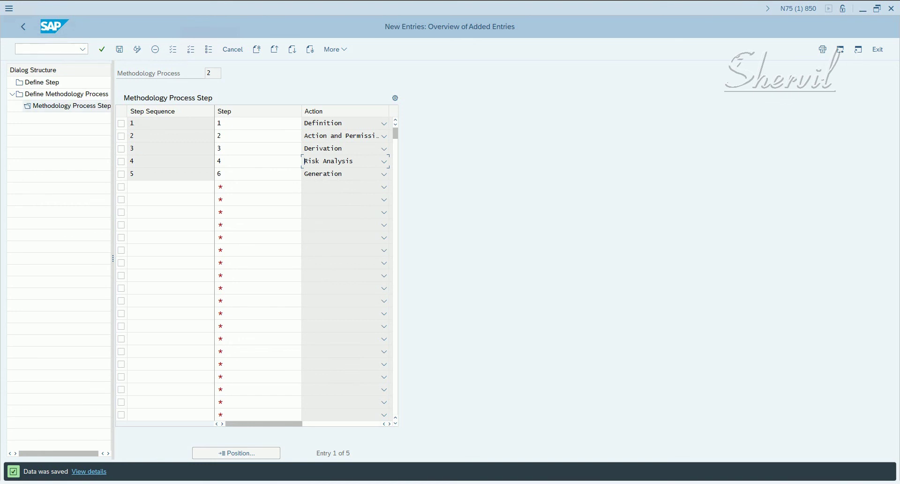
Switch to the ERM Role window in Internet Explorer and open a new single role to check its methodology phases
{"action": "left_click", "coordinate": [100, 483]}
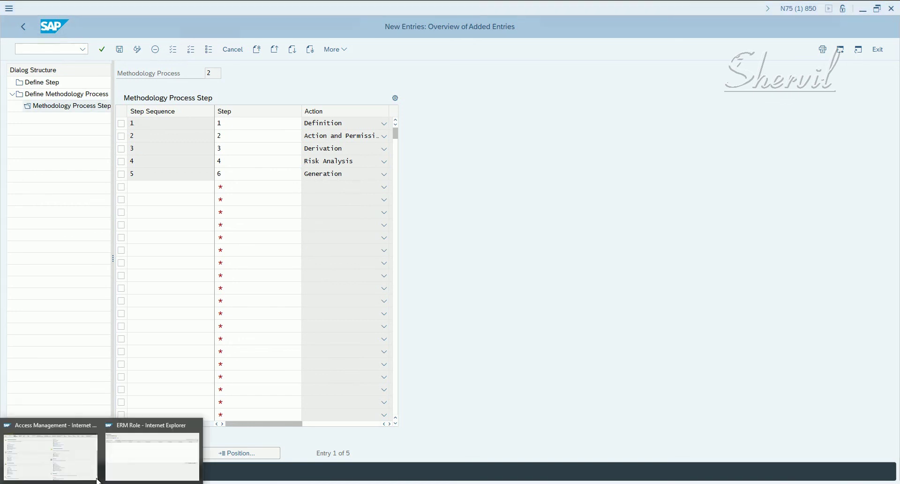
{"action": "left_click", "coordinate": [143, 451]}
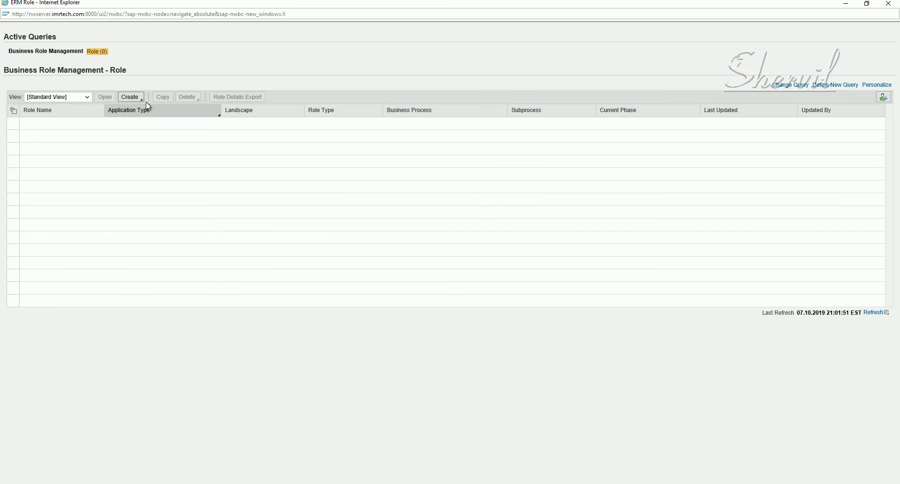
{"action": "left_click", "coordinate": [143, 99]}
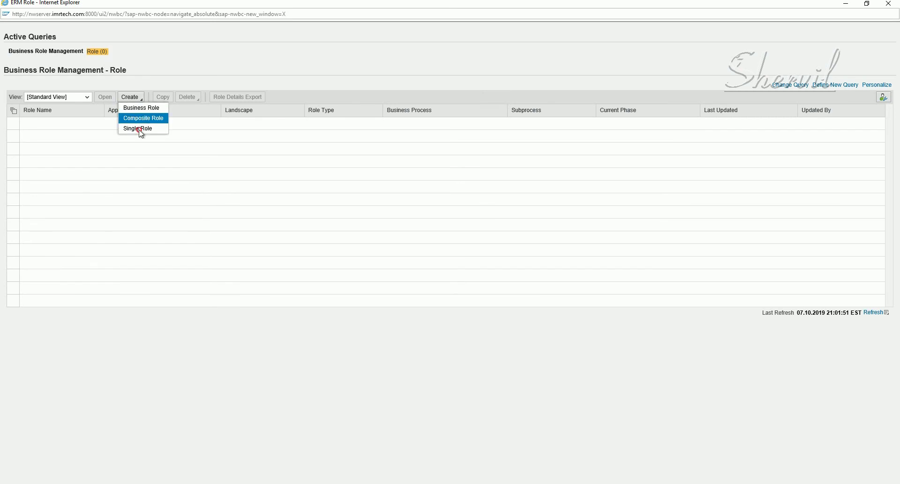
{"action": "left_click", "coordinate": [141, 131]}
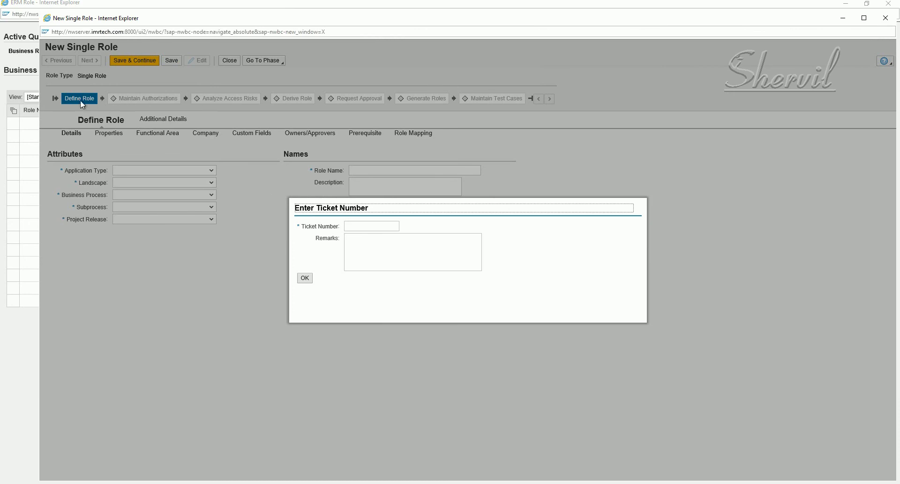
Enter ticket number 222 for the new single role, view its phases, and close the form without saving
{"action": "left_click", "coordinate": [305, 279]}
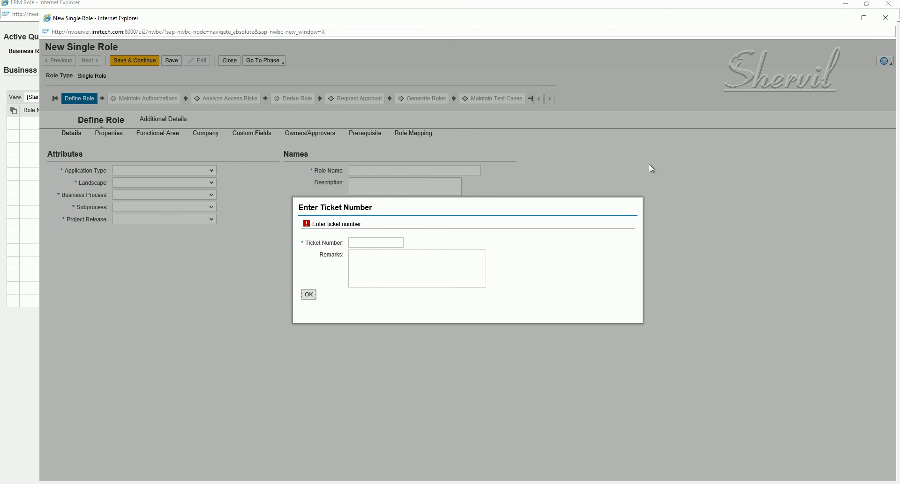
{"action": "left_click", "coordinate": [384, 241]}
{"action": "type", "text": "222"}
{"action": "left_click", "coordinate": [386, 259]}
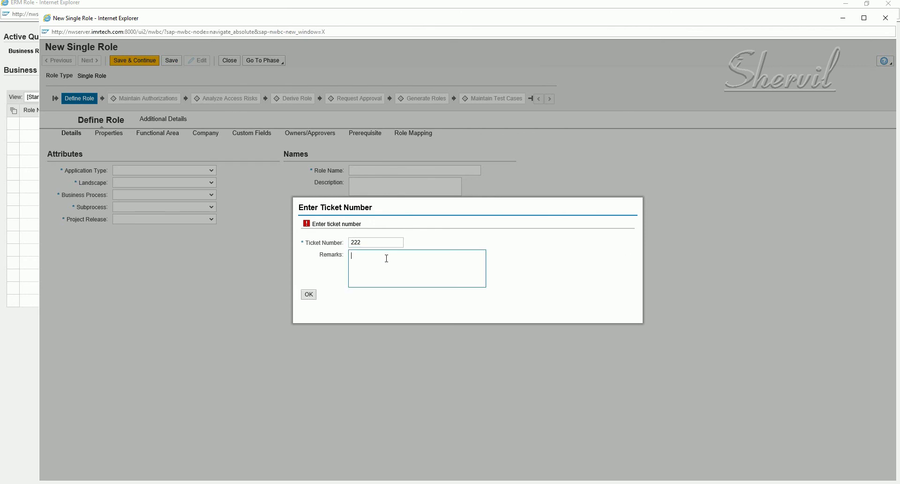
{"action": "left_click", "coordinate": [309, 294]}
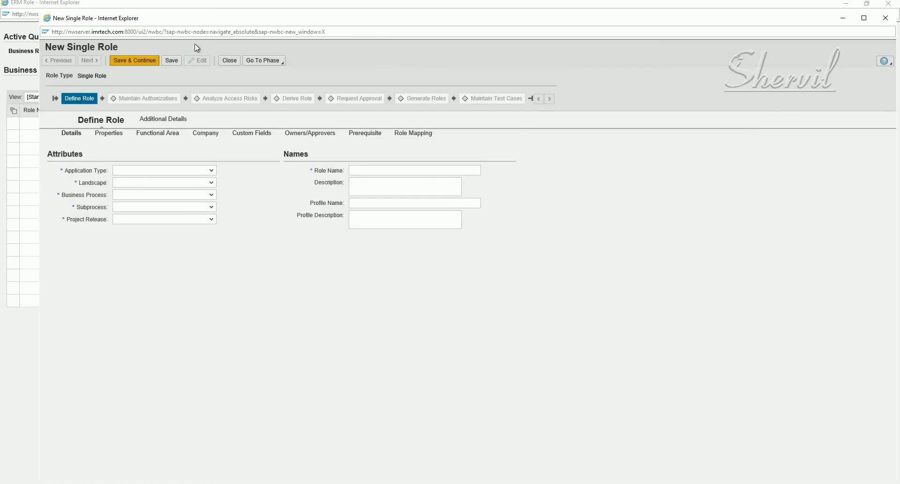
{"action": "left_click", "coordinate": [231, 64]}
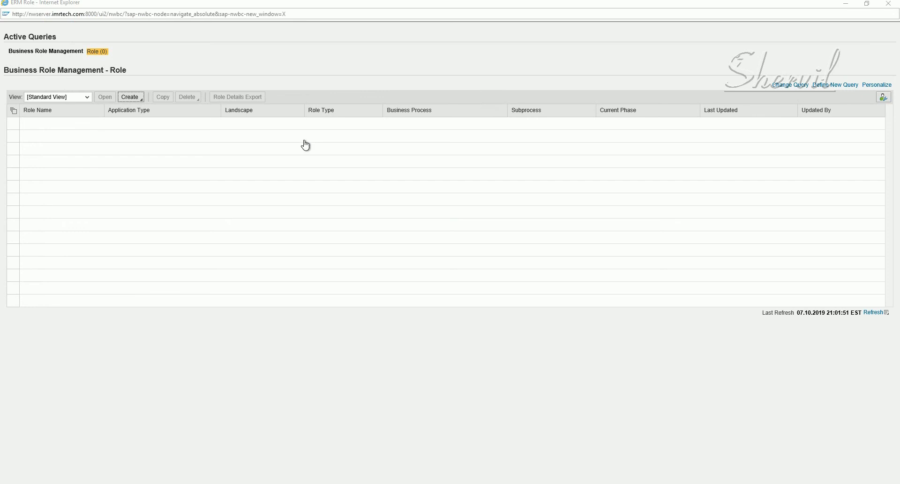
Switch back to the SAP GUI window, save the process 2 steps, and return to the Define Methodology Process overview
{"action": "key", "text": "alt+Tab"}
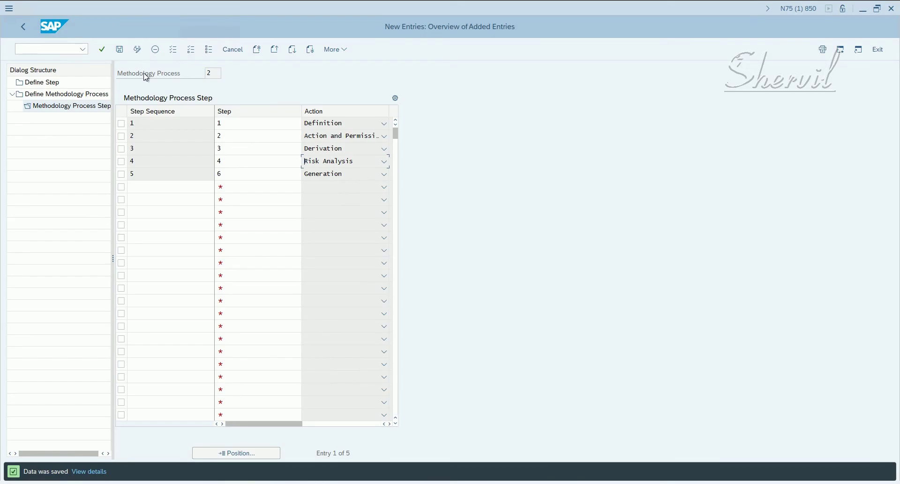
{"action": "key", "text": "ctrl+s"}
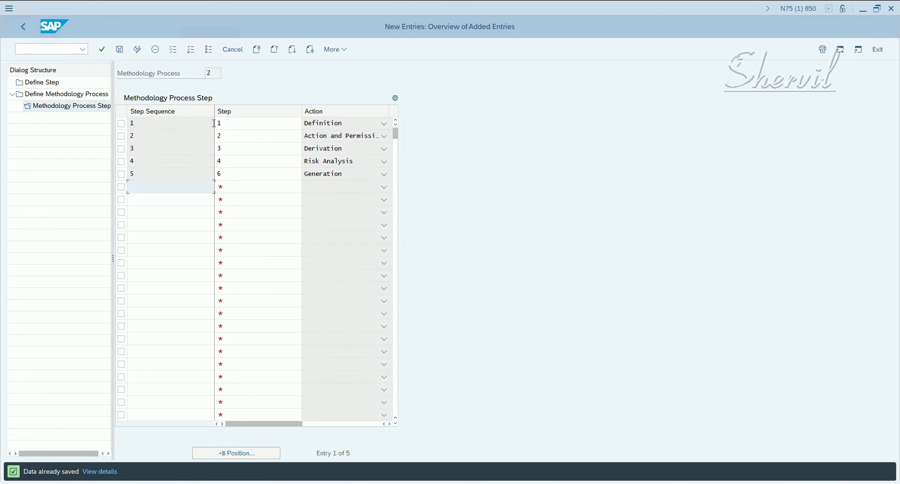
{"action": "left_click", "coordinate": [24, 28]}
{"action": "left_click", "coordinate": [26, 30]}
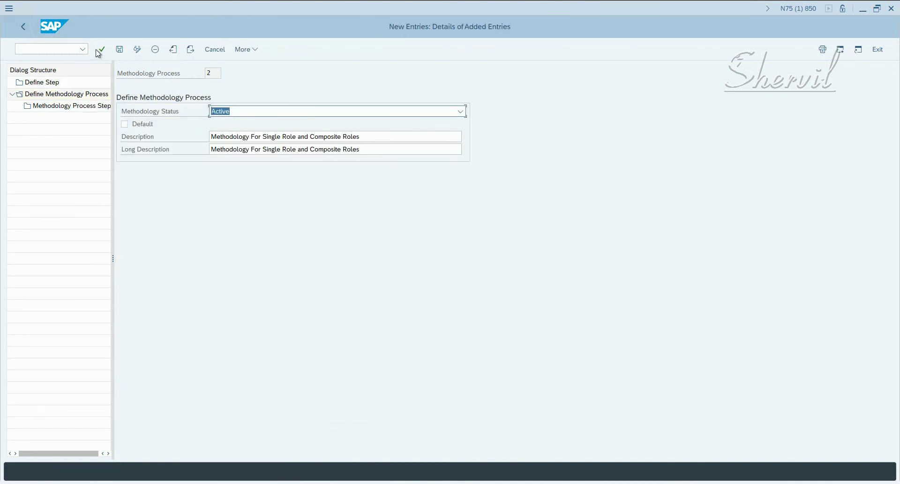
{"action": "left_click", "coordinate": [21, 29]}
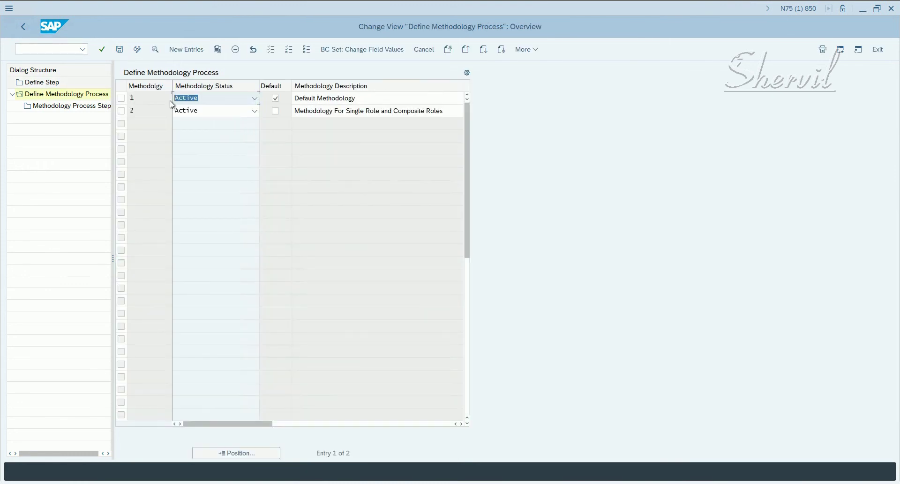
Make methodology process 2 the default instead of process 1 and save the change
{"action": "left_click_drag", "start_coordinate": [359, 98], "coordinate": [446, 113]}
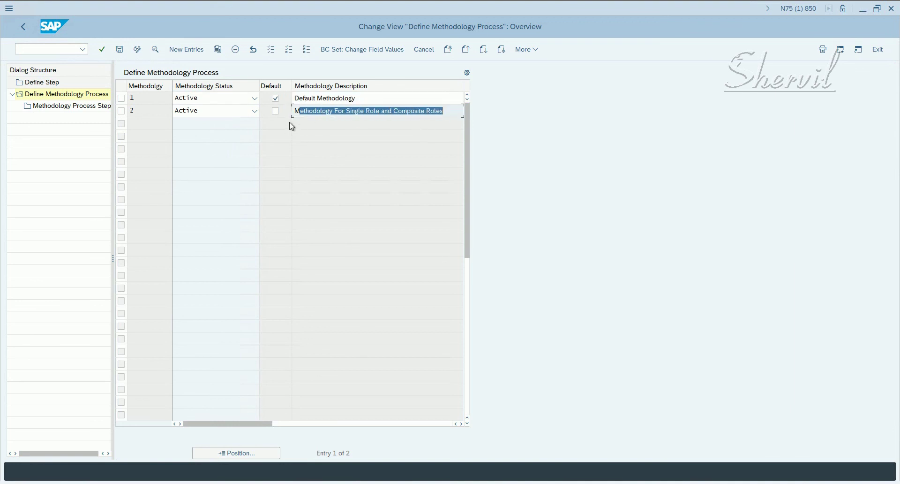
{"action": "left_click_drag", "start_coordinate": [363, 99], "coordinate": [296, 100]}
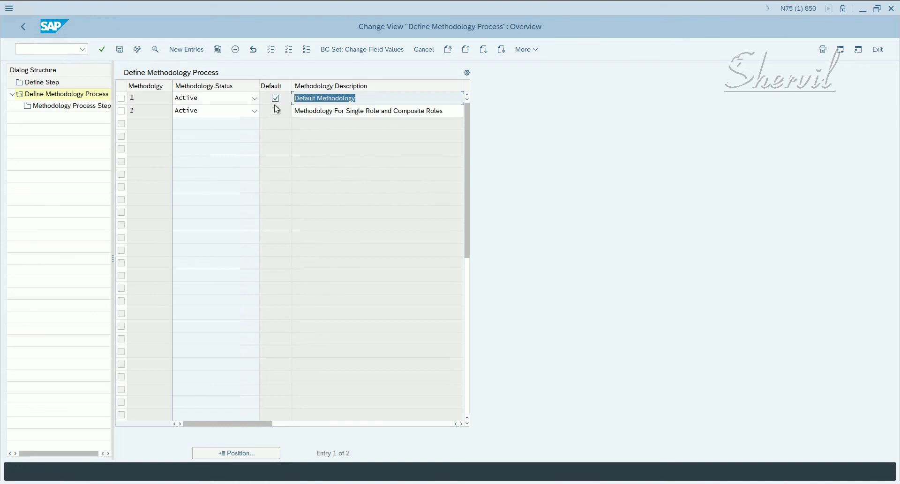
{"action": "left_click", "coordinate": [275, 98]}
{"action": "left_click", "coordinate": [277, 112]}
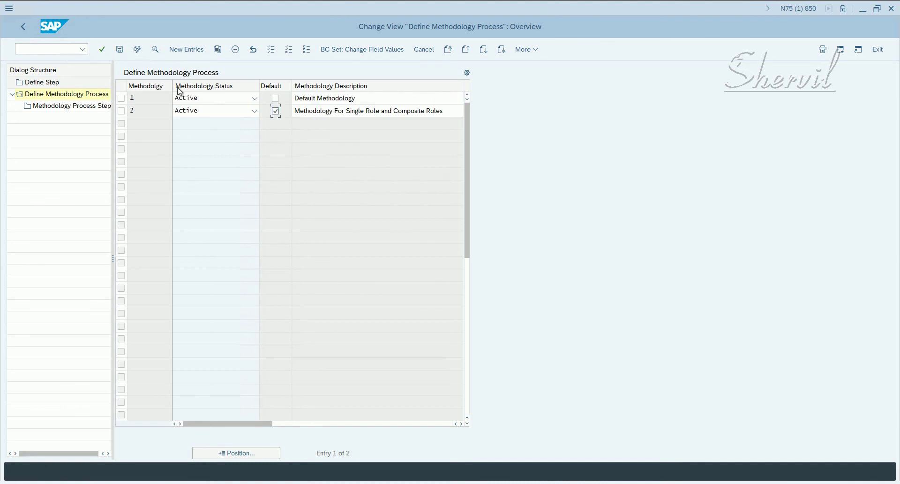
{"action": "left_click", "coordinate": [120, 49]}
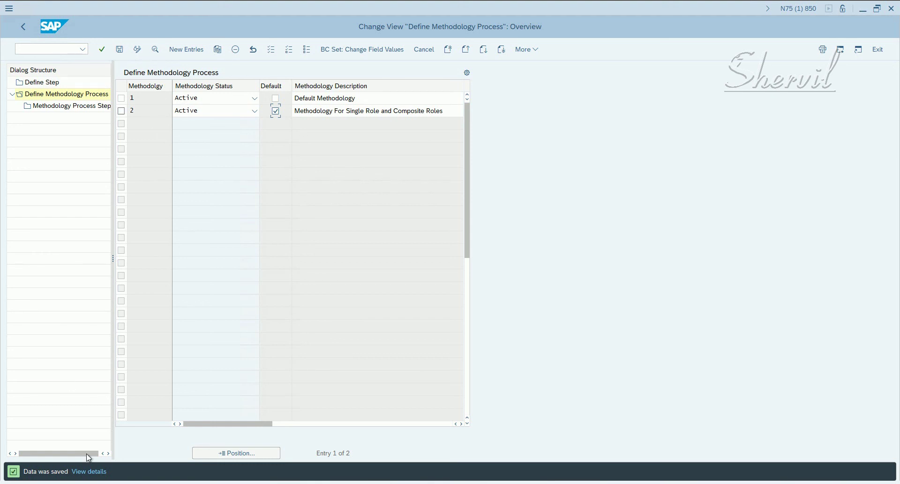
Switch to the ERM Role window in Internet Explorer and start creating another single role
{"action": "left_click", "coordinate": [170, 453]}
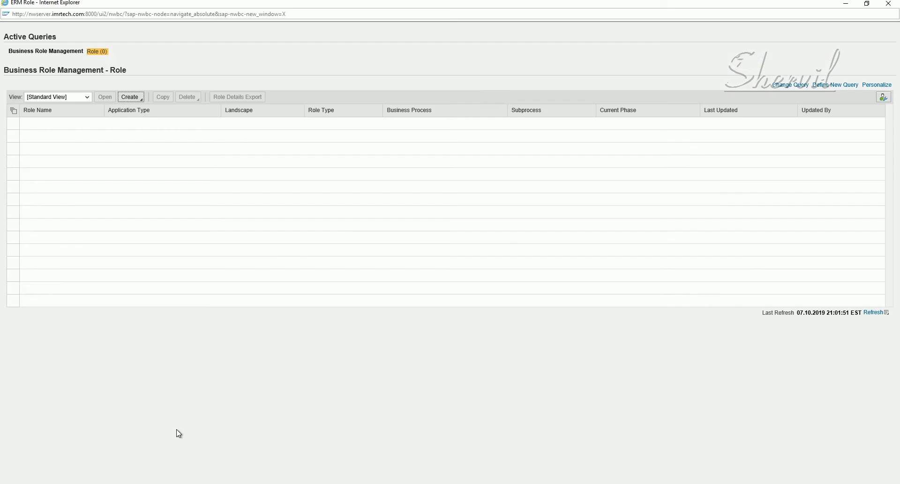
{"action": "left_click", "coordinate": [141, 98]}
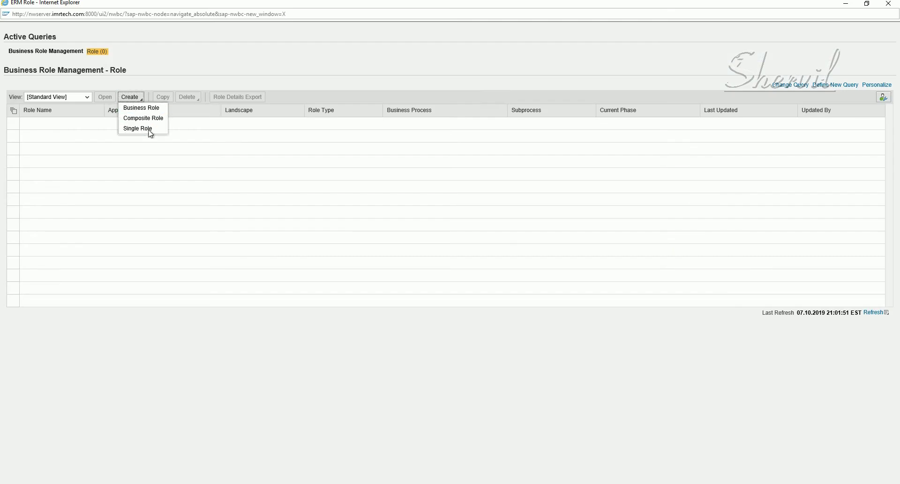
{"action": "left_click", "coordinate": [150, 132]}
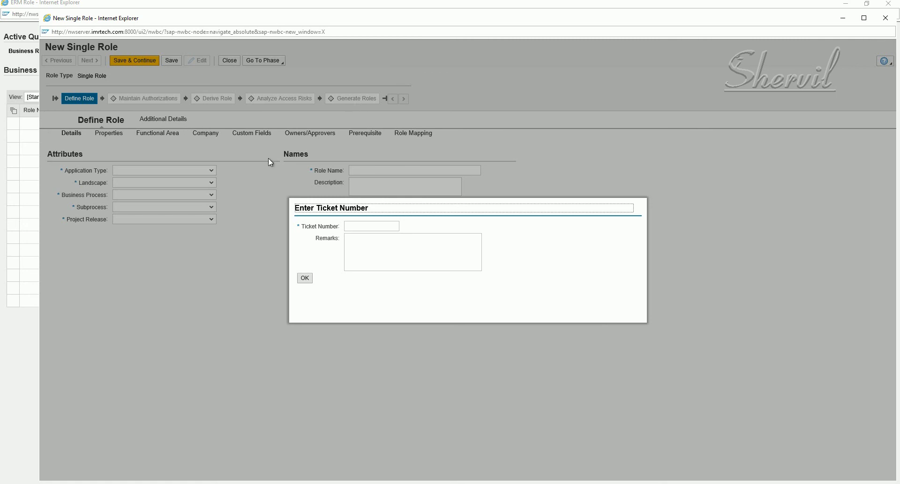
Submit ticket number 222 with the remark "Test" and view the methodology phases of the new single role
{"action": "left_click", "coordinate": [364, 226]}
{"action": "left_click", "coordinate": [368, 226]}
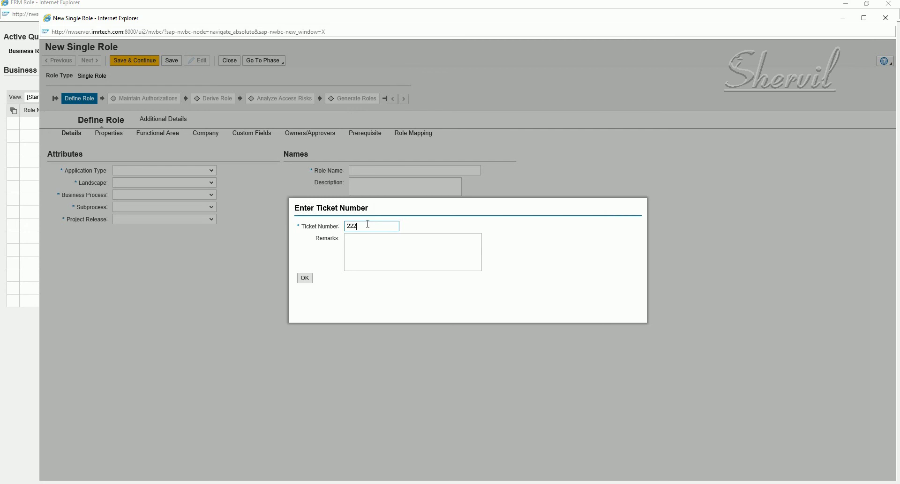
{"action": "type", "text": "222"}
{"action": "left_click", "coordinate": [369, 239]}
{"action": "left_click", "coordinate": [370, 244]}
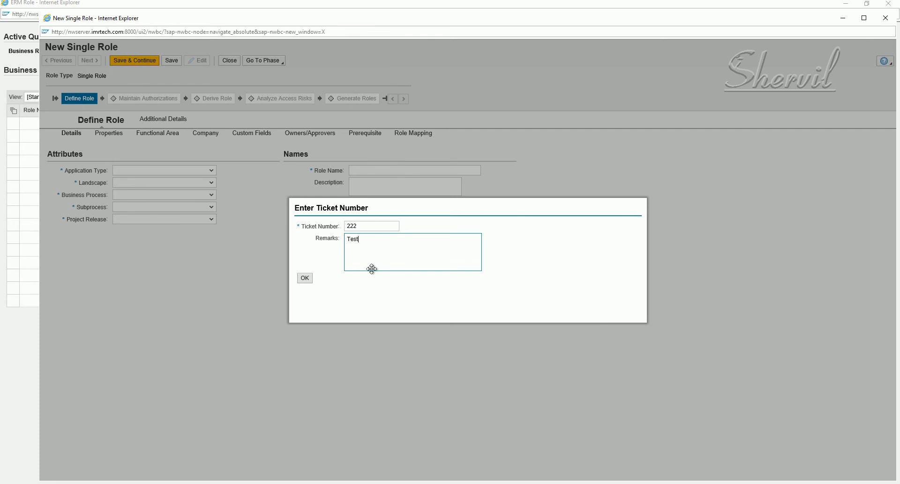
{"action": "left_click", "coordinate": [304, 279]}
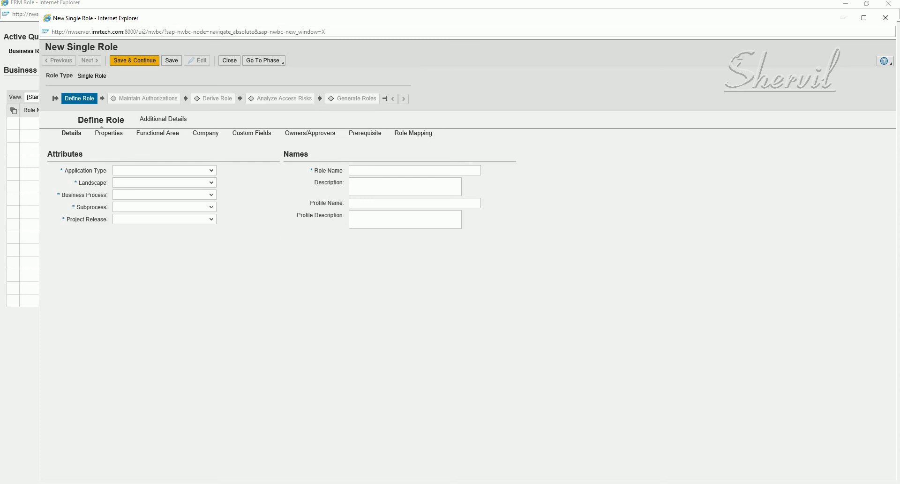
Return to the SAP GUI customizing structure and open Maintain Configuration Settings under Access Control
{"action": "left_click", "coordinate": [174, 482]}
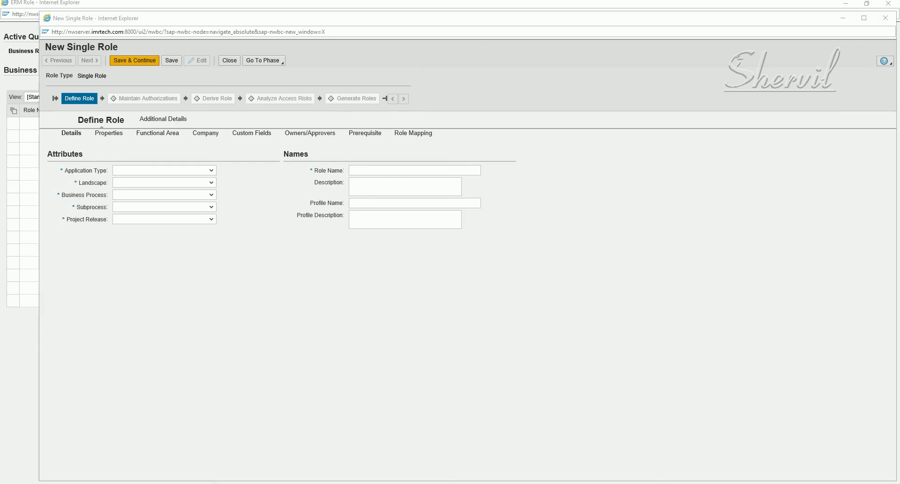
{"action": "left_click", "coordinate": [134, 453]}
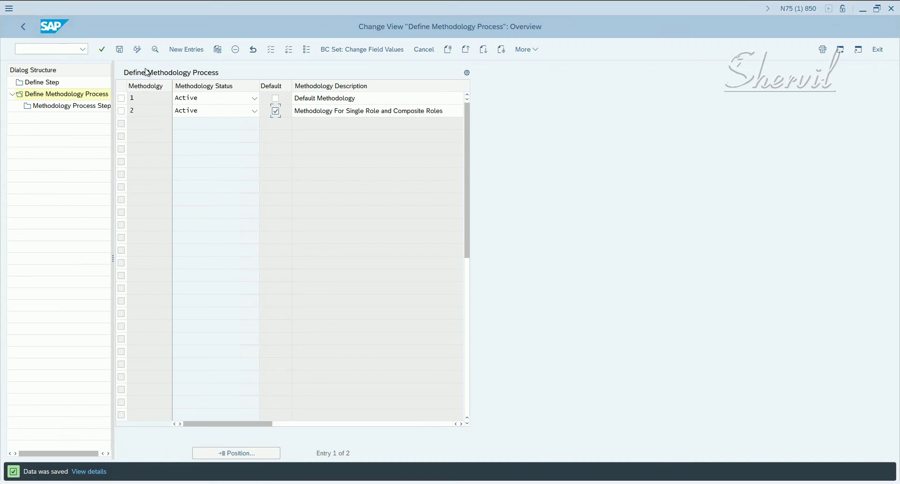
{"action": "left_click", "coordinate": [23, 27]}
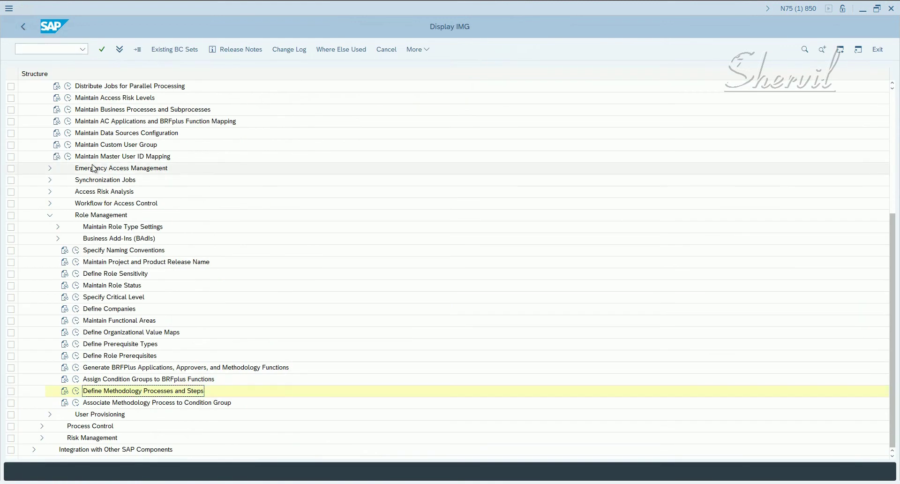
{"action": "scroll", "coordinate": [96, 176], "scroll_direction": "up", "scroll_amount": 1}
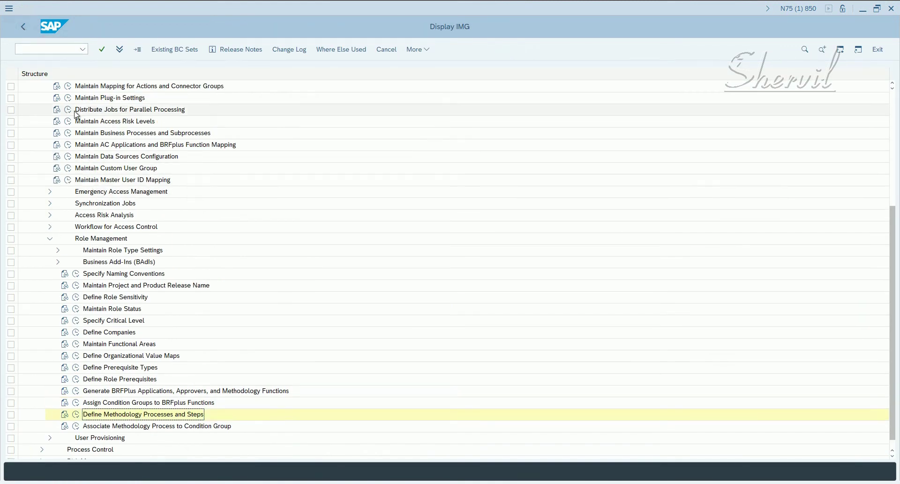
{"action": "scroll", "coordinate": [75, 121], "scroll_direction": "up", "scroll_amount": 3}
{"action": "left_click", "coordinate": [68, 123]}
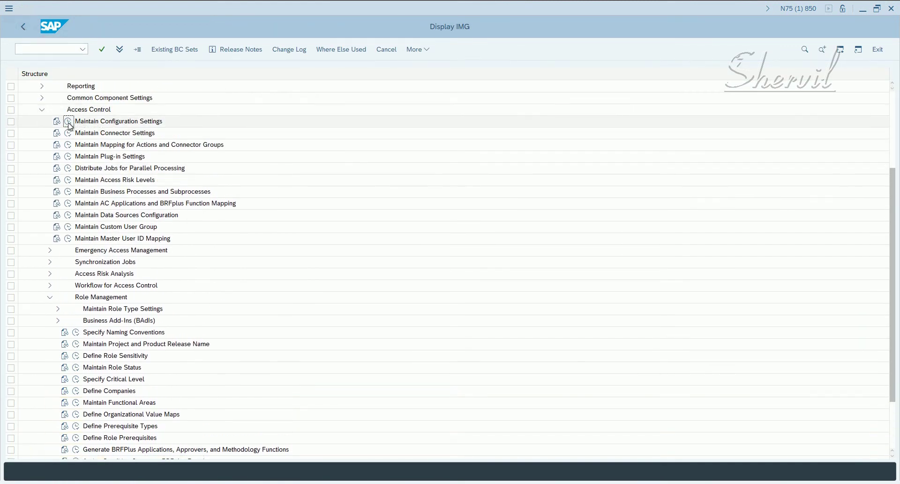
Examine the Role Management parameters in the AC configuration settings for those that require a ticket number
{"action": "scroll", "coordinate": [197, 183], "scroll_direction": "down", "scroll_amount": 4}
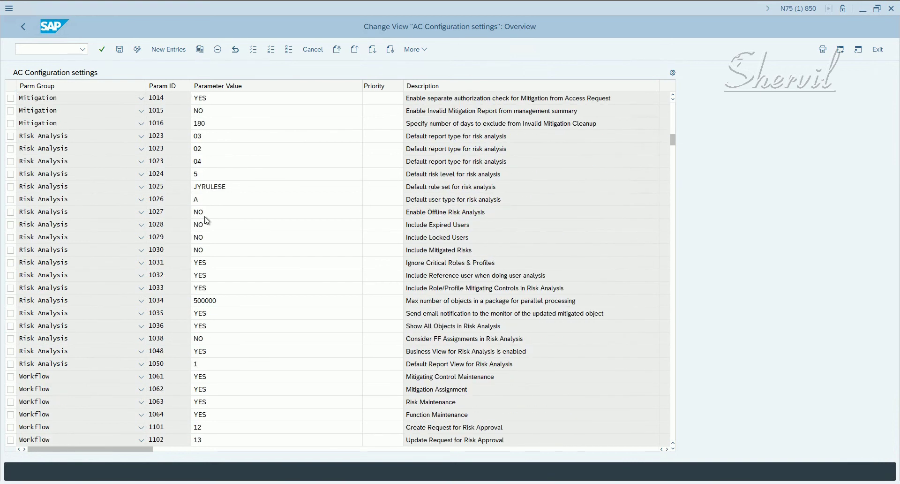
{"action": "scroll", "coordinate": [205, 216], "scroll_direction": "down", "scroll_amount": 6}
{"action": "scroll", "coordinate": [205, 222], "scroll_direction": "down", "scroll_amount": 6}
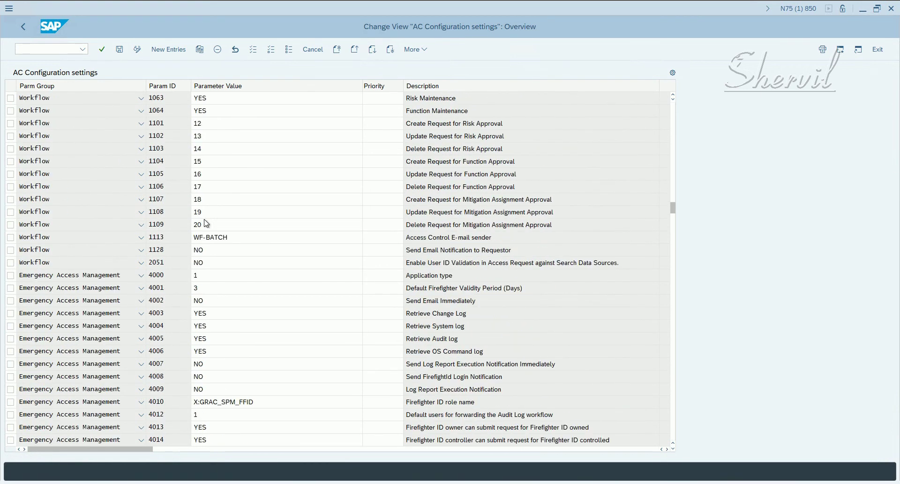
{"action": "scroll", "coordinate": [205, 226], "scroll_direction": "up", "scroll_amount": 1}
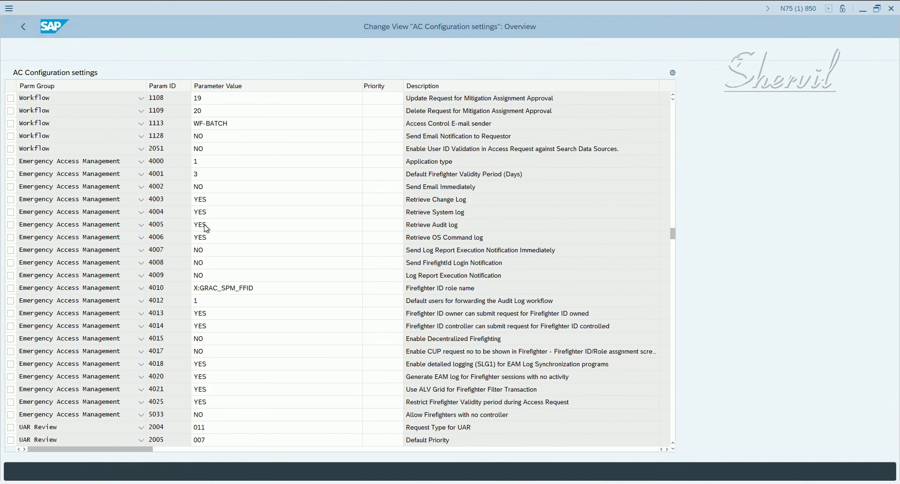
{"action": "scroll", "coordinate": [205, 225], "scroll_direction": "down", "scroll_amount": 5}
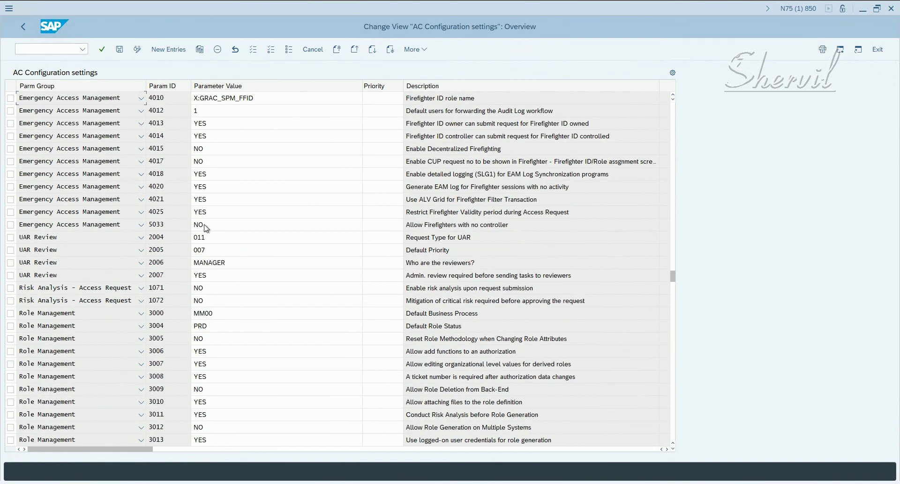
{"action": "scroll", "coordinate": [207, 229], "scroll_direction": "down", "scroll_amount": 2}
{"action": "scroll", "coordinate": [176, 236], "scroll_direction": "down", "scroll_amount": 1}
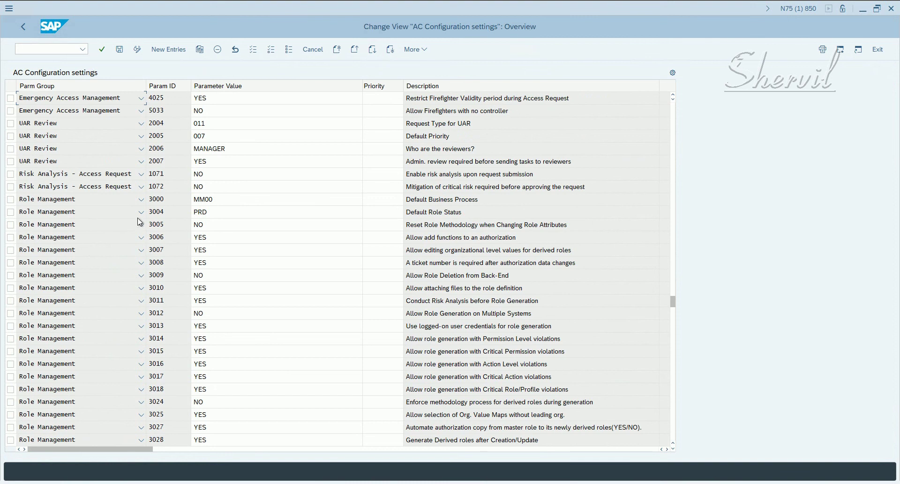
{"action": "scroll", "coordinate": [195, 208], "scroll_direction": "down", "scroll_amount": 1}
{"action": "scroll", "coordinate": [195, 209], "scroll_direction": "down", "scroll_amount": 1}
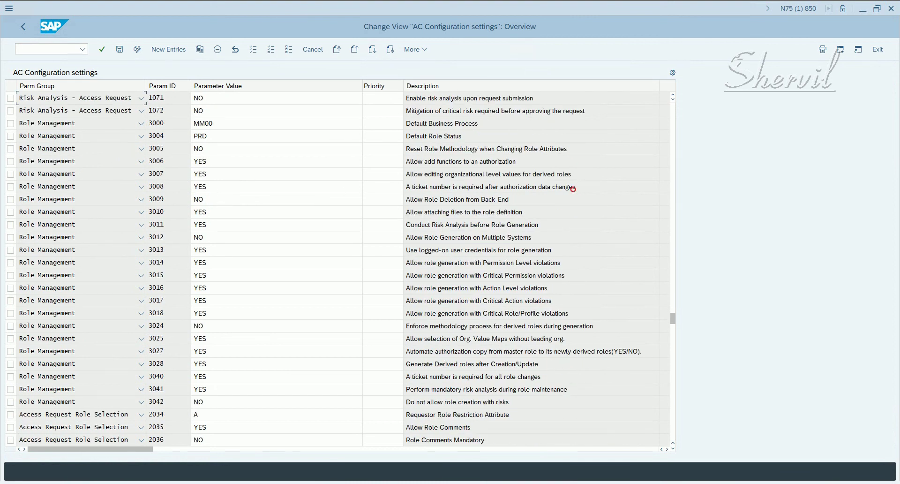
{"action": "left_click_drag", "start_coordinate": [575, 189], "coordinate": [416, 193]}
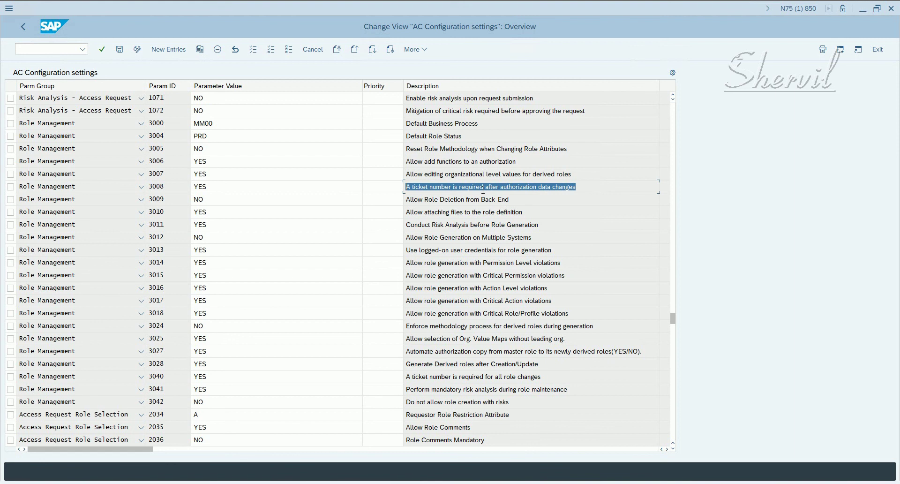
{"action": "left_click", "coordinate": [520, 188]}
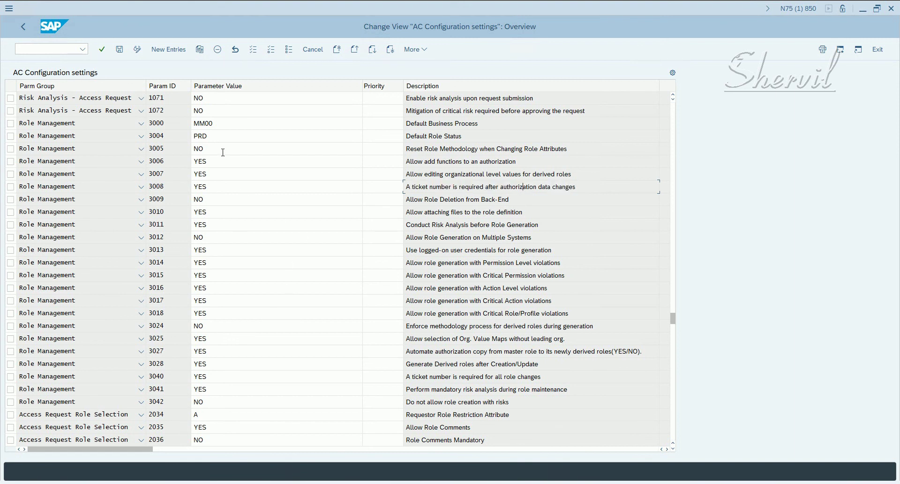
{"action": "left_click_drag", "start_coordinate": [582, 173], "coordinate": [405, 177]}
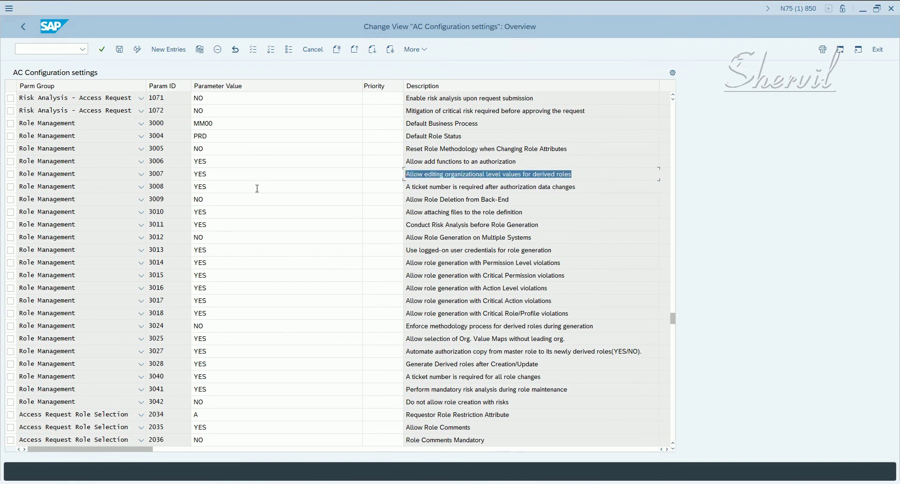
{"action": "left_click_drag", "start_coordinate": [458, 187], "coordinate": [403, 188]}
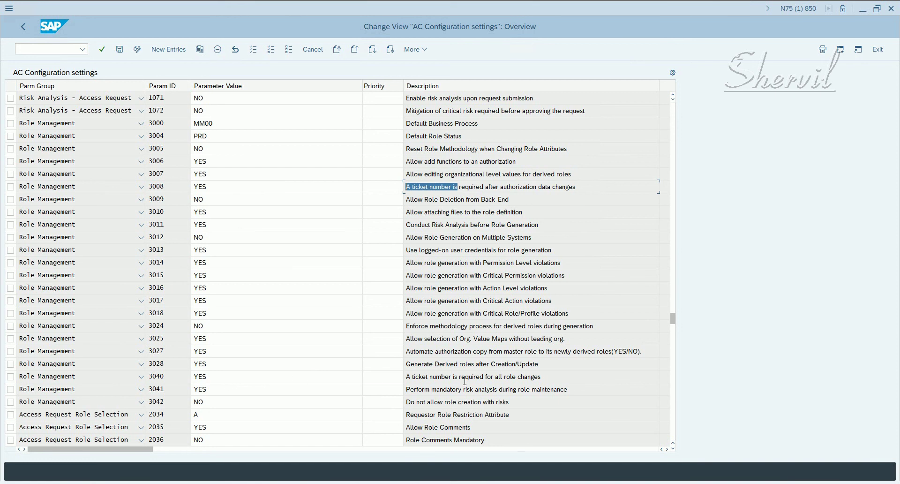
Set Role Management parameter 3040, ticket number required for all role changes, to NO and save it in the BRM Configuration customizing request
{"action": "left_click_drag", "start_coordinate": [538, 378], "coordinate": [187, 364]}
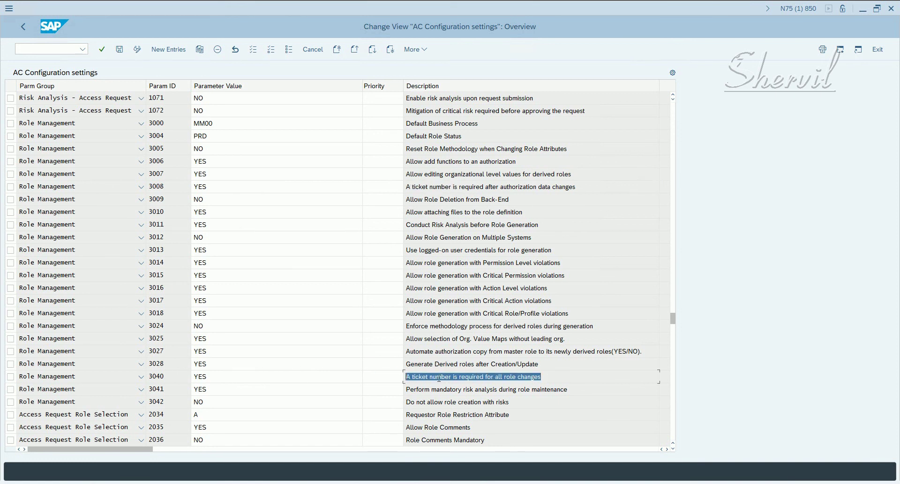
{"action": "left_click", "coordinate": [527, 378]}
{"action": "left_click_drag", "start_coordinate": [250, 374], "coordinate": [177, 370]}
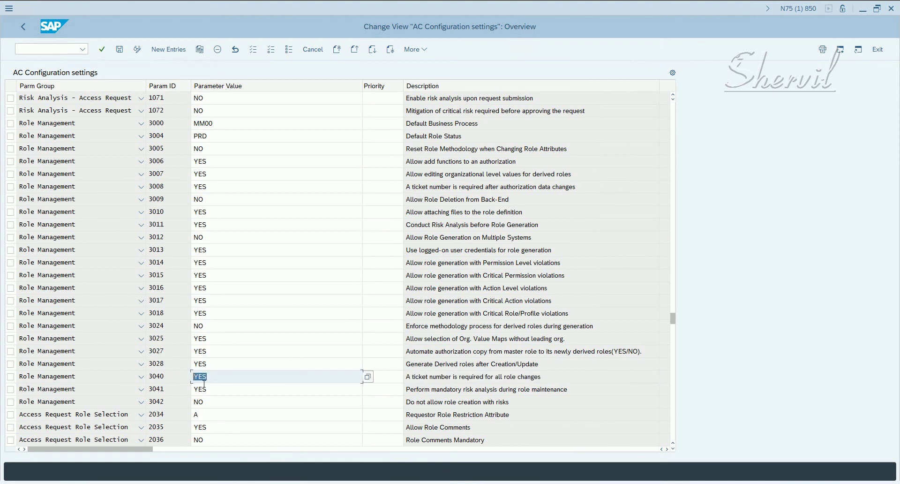
{"action": "type", "text": "NO"}
{"action": "left_click", "coordinate": [119, 50]}
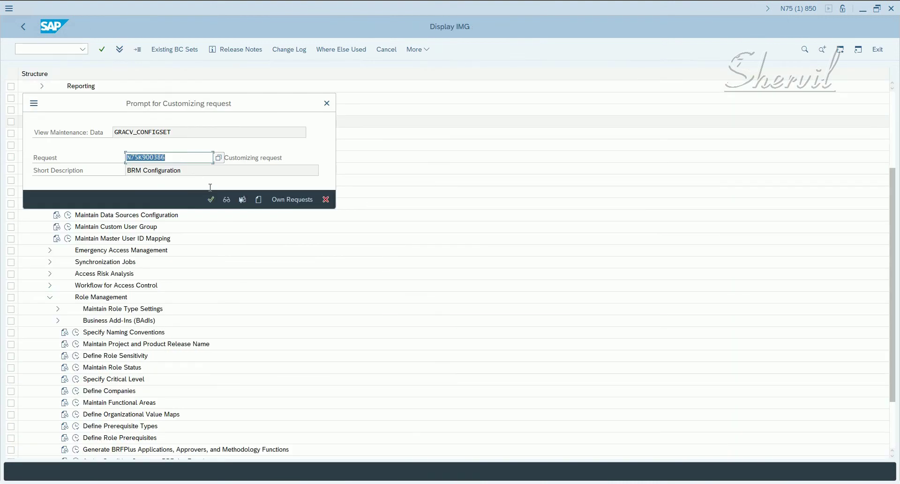
{"action": "left_click", "coordinate": [211, 199]}
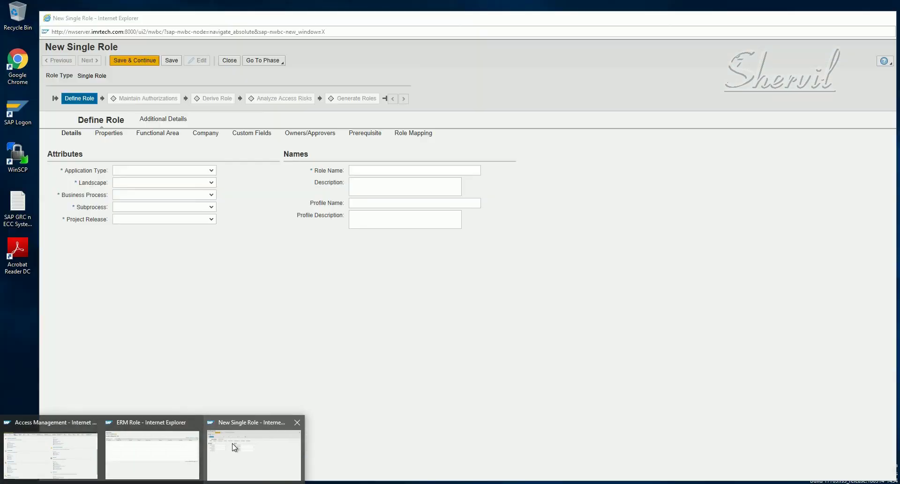
Switch to the New Single Role window in Internet Explorer and close it without saving the role
{"action": "left_click", "coordinate": [225, 448]}
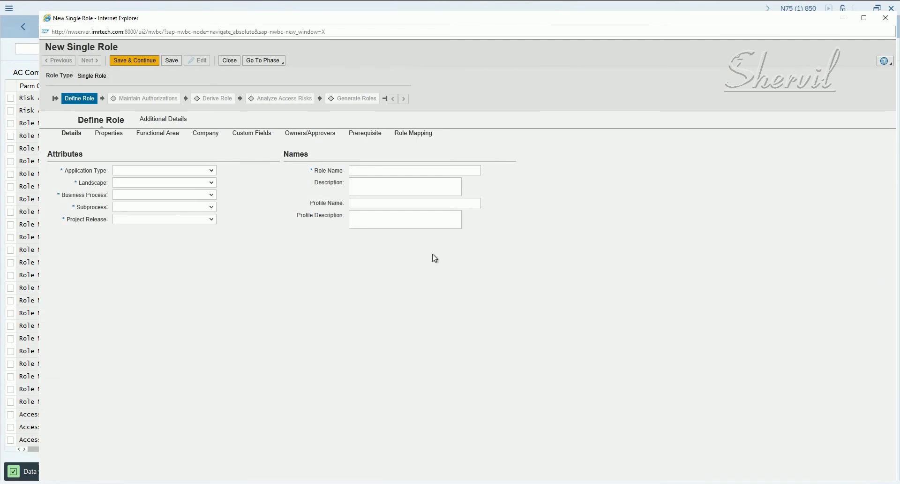
{"action": "left_click", "coordinate": [886, 18]}
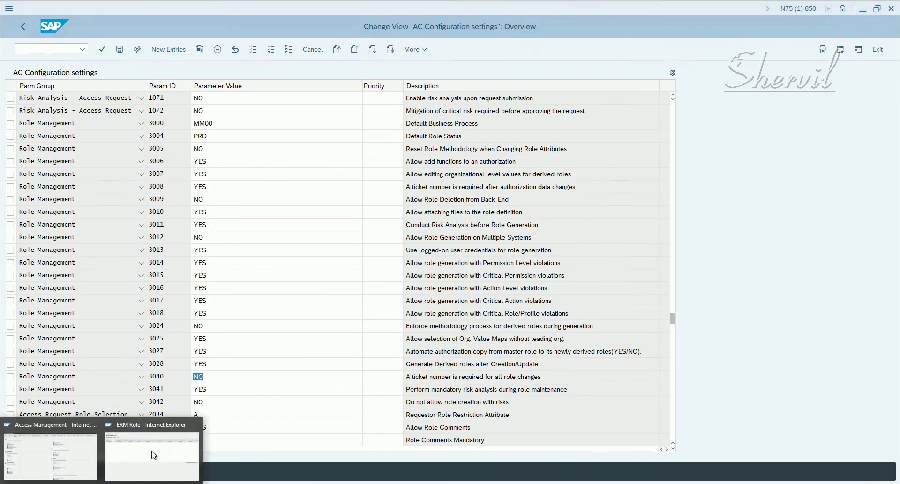
Switch to the ERM Role window in Internet Explorer and close it
{"action": "left_click", "coordinate": [151, 454]}
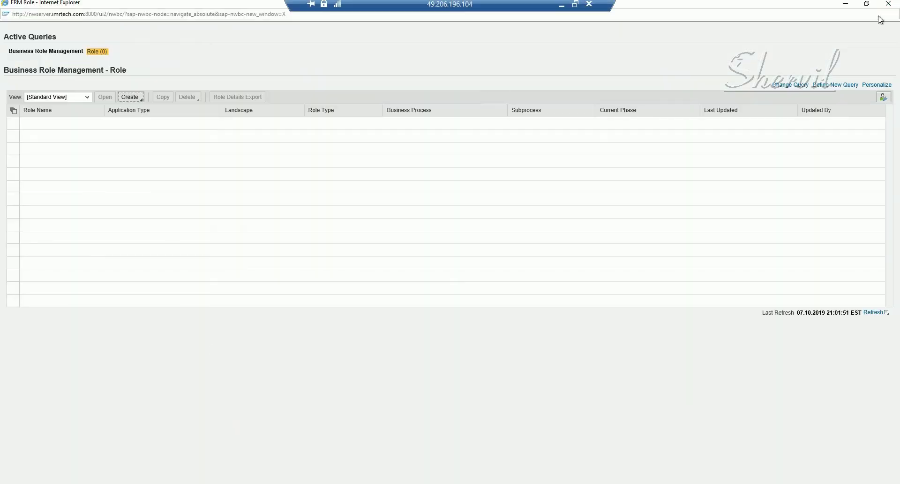
{"action": "left_click_drag", "start_coordinate": [835, 26], "coordinate": [799, 75]}
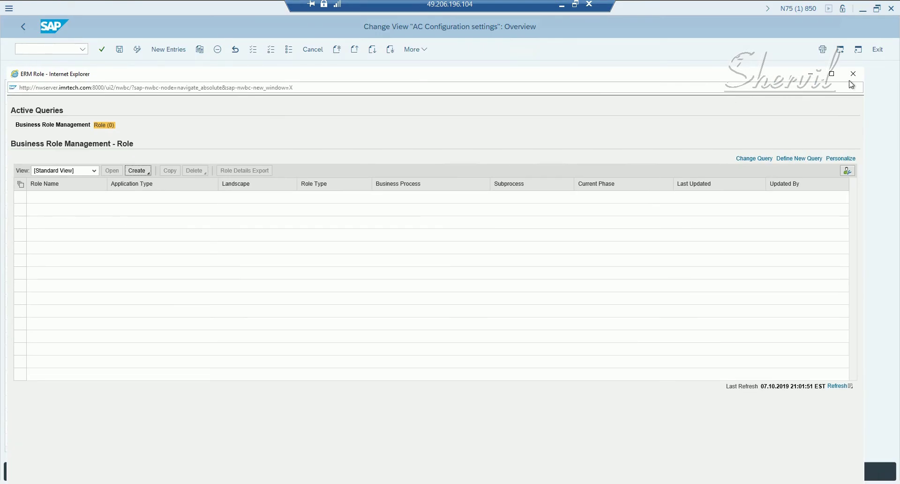
{"action": "left_click", "coordinate": [852, 76]}
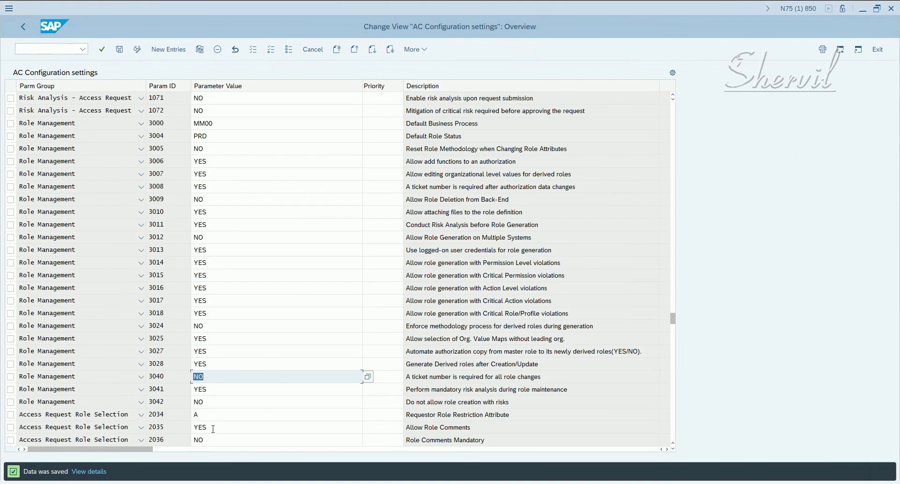
Reopen Role Maintenance from the Access Management page in Internet Explorer, start a new single role to check its phases, and close it unsaved
{"action": "left_click", "coordinate": [78, 483]}
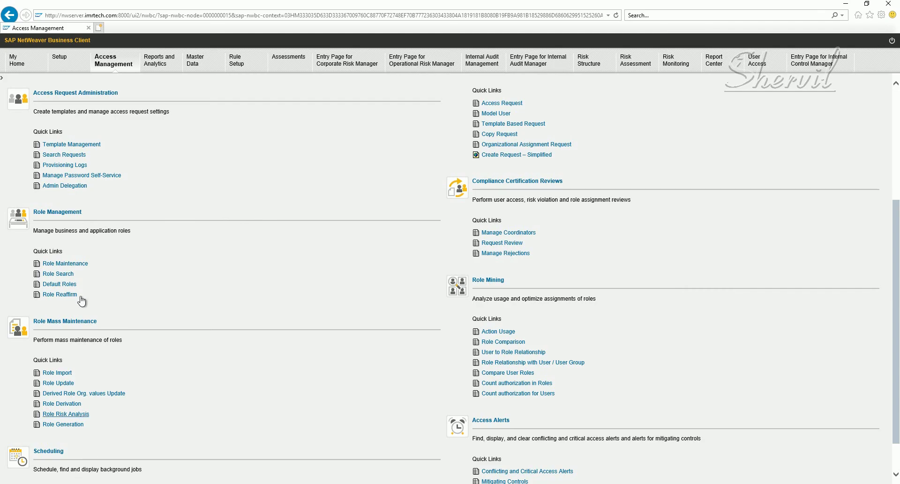
{"action": "left_click", "coordinate": [66, 264]}
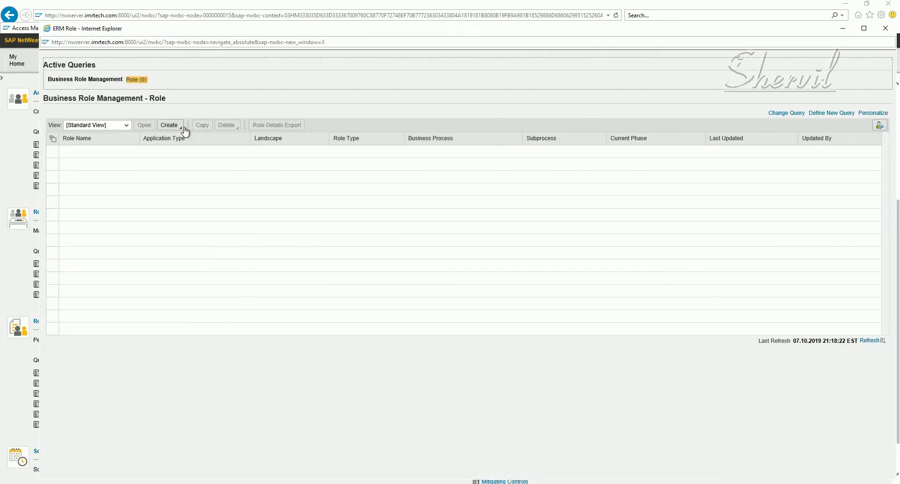
{"action": "left_click", "coordinate": [177, 127]}
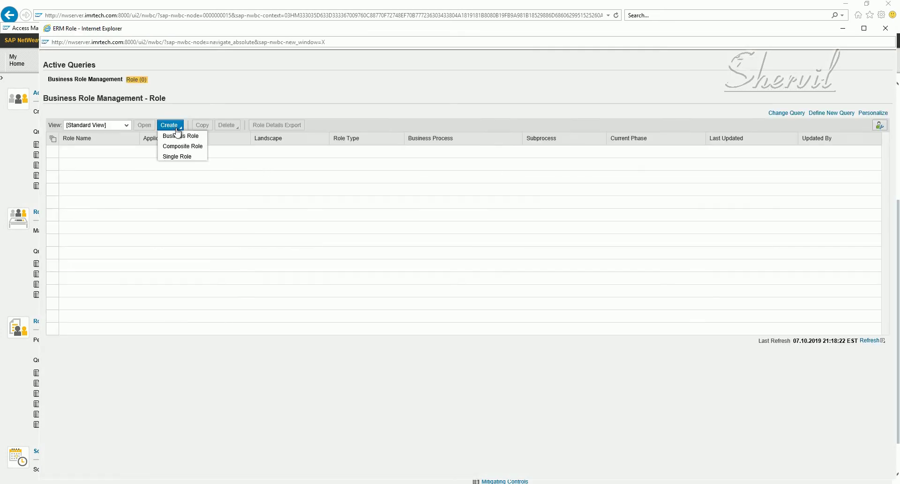
{"action": "left_click", "coordinate": [178, 157]}
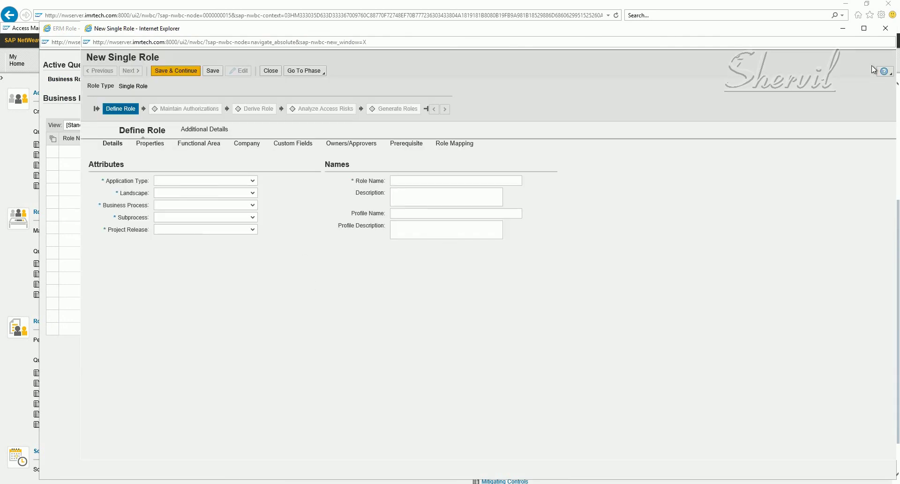
{"action": "left_click", "coordinate": [885, 29]}
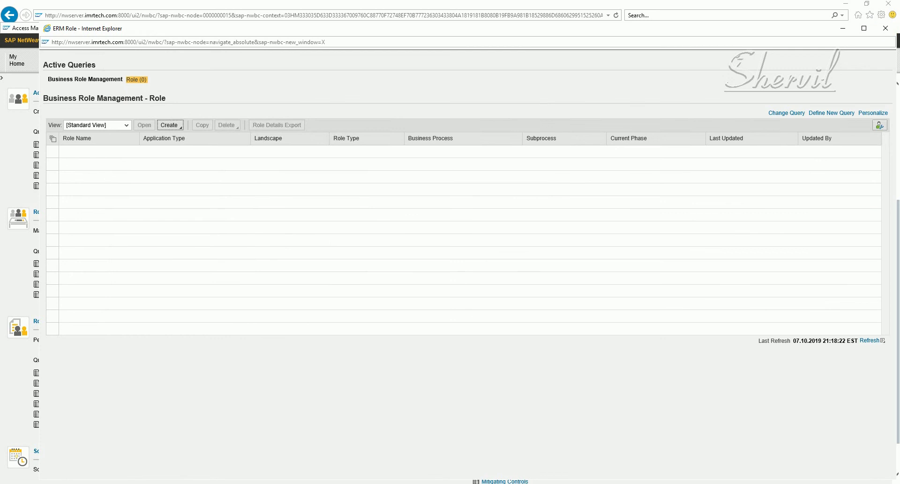
Switch back to the AC Configuration settings in SAP GUI, set parameter 3040, ticket number required for all role changes, to YES and save
{"action": "mouse_move", "coordinate": [151, 482]}
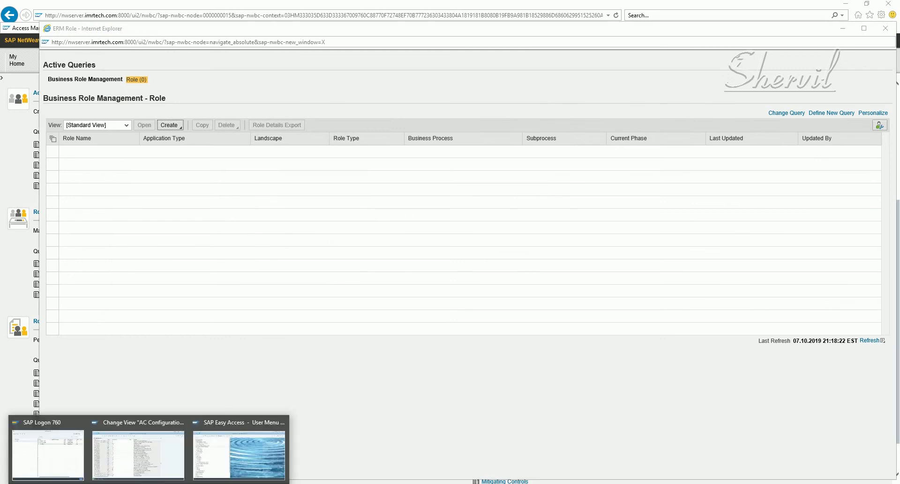
{"action": "left_click", "coordinate": [157, 458]}
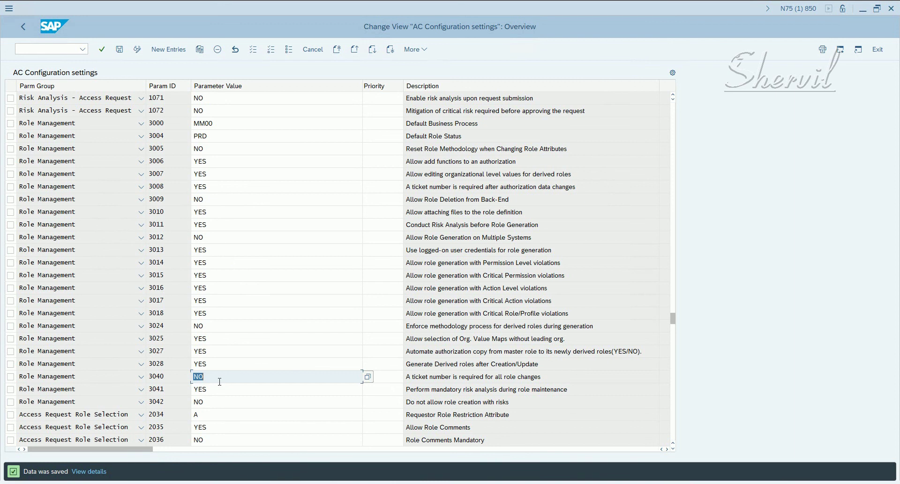
{"action": "type", "text": "YED"}
{"action": "key", "text": "BackSpace"}
{"action": "type", "text": "S"}
{"action": "left_click", "coordinate": [120, 50]}
Set Role Management parameter 3008, ticket number required after authorization data changes, to NO and save the settings
{"action": "left_click", "coordinate": [237, 184]}
{"action": "type", "text": "NO"}
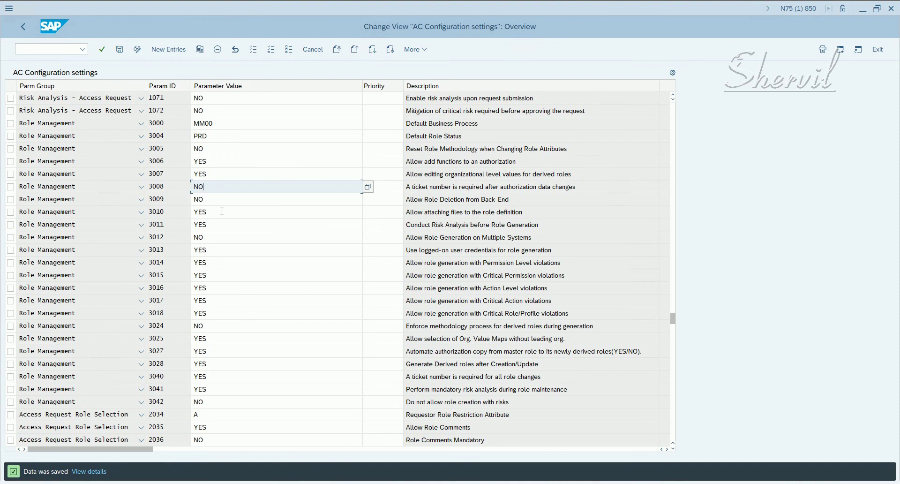
{"action": "left_click", "coordinate": [119, 49]}
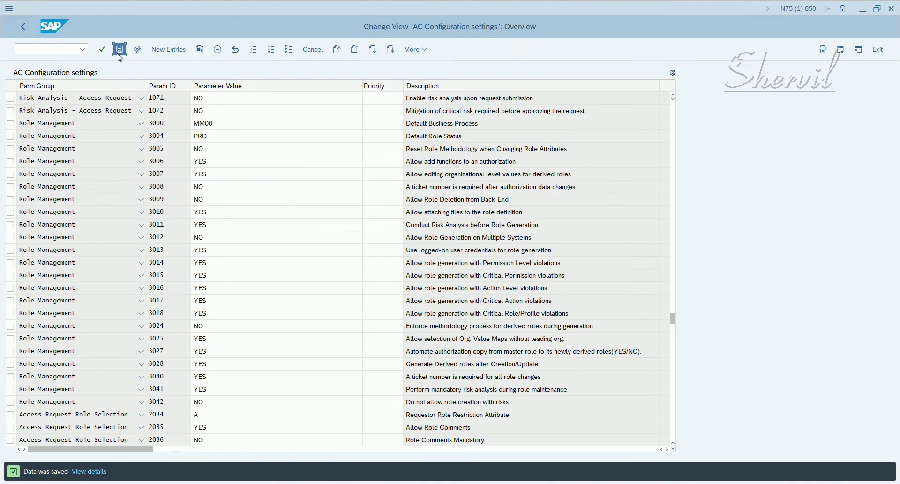
{"action": "left_click", "coordinate": [214, 186]}
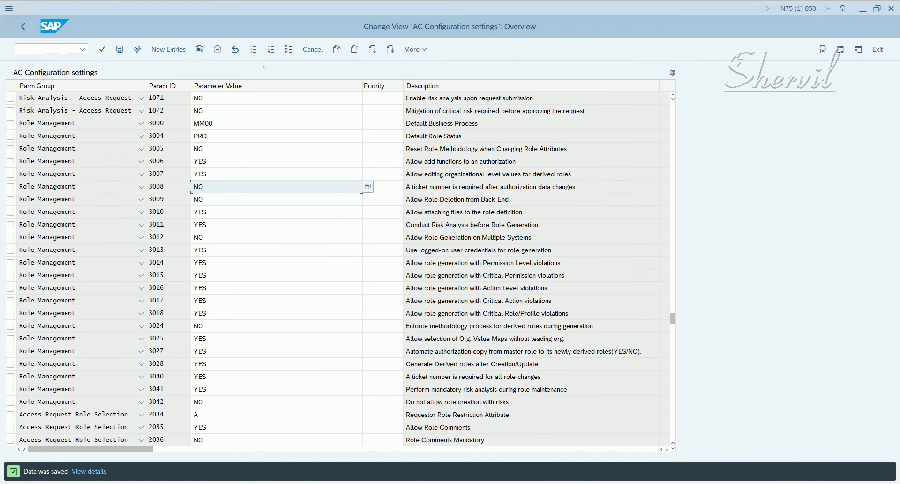
Return to the customizing structure and open Define Methodology Processes and Steps under Role Management
{"action": "left_click", "coordinate": [23, 26]}
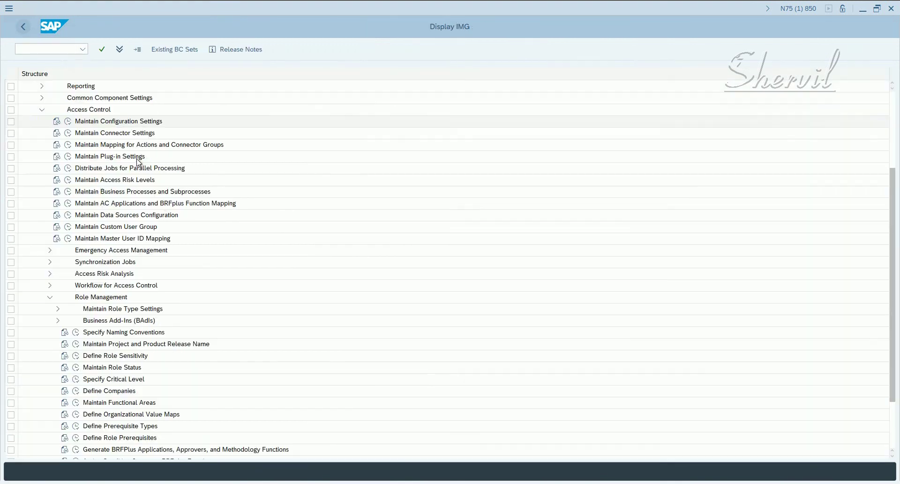
{"action": "scroll", "coordinate": [162, 227], "scroll_direction": "down", "scroll_amount": 4}
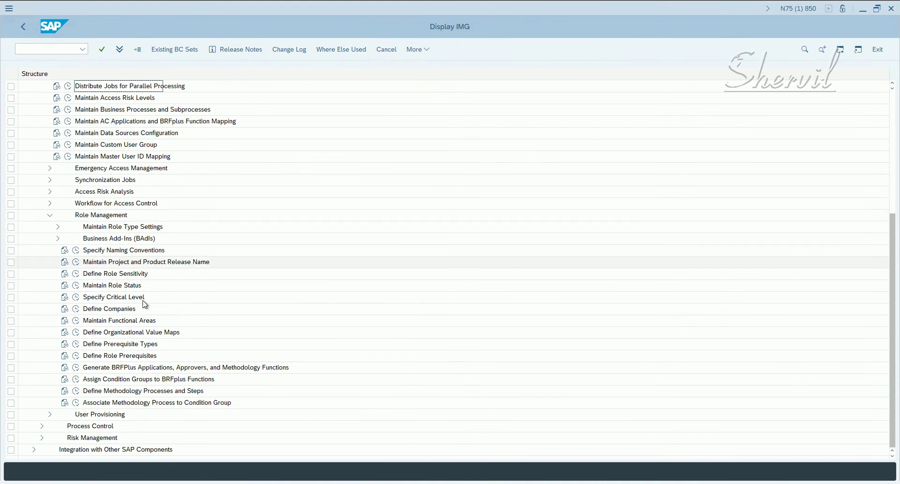
{"action": "left_click", "coordinate": [75, 392]}
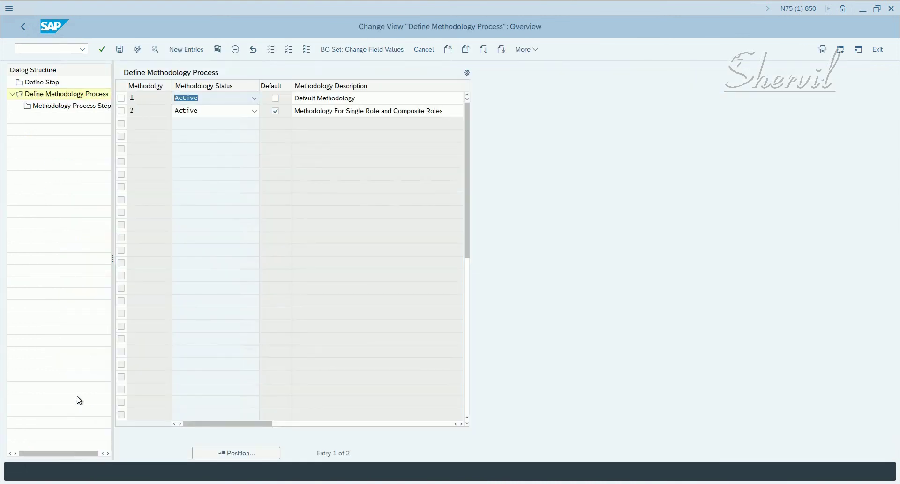
{"action": "left_click", "coordinate": [349, 111]}
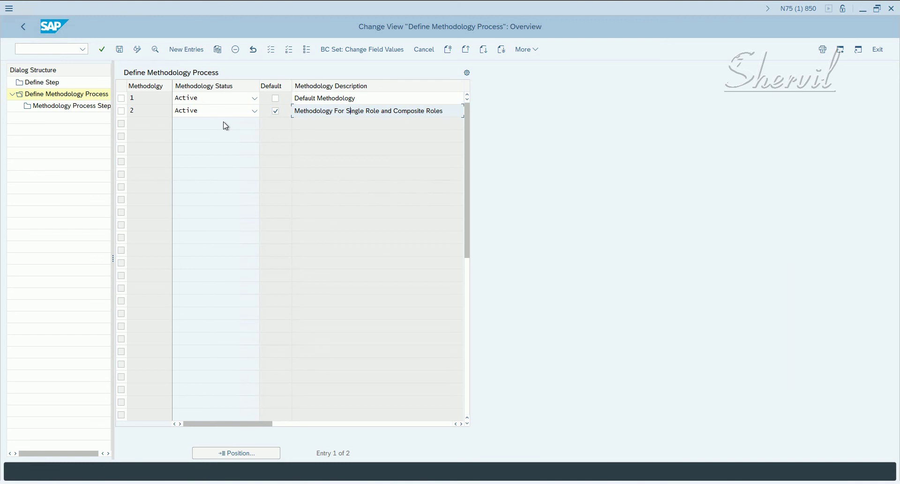
Create a new methodology process 3 with status InActive and the description "Business Role Methodology"
{"action": "left_click", "coordinate": [186, 49]}
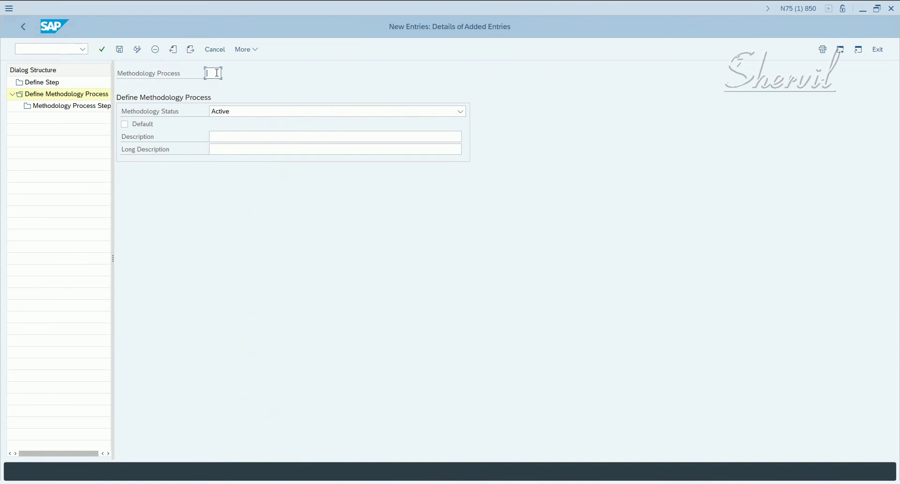
{"action": "type", "text": "3"}
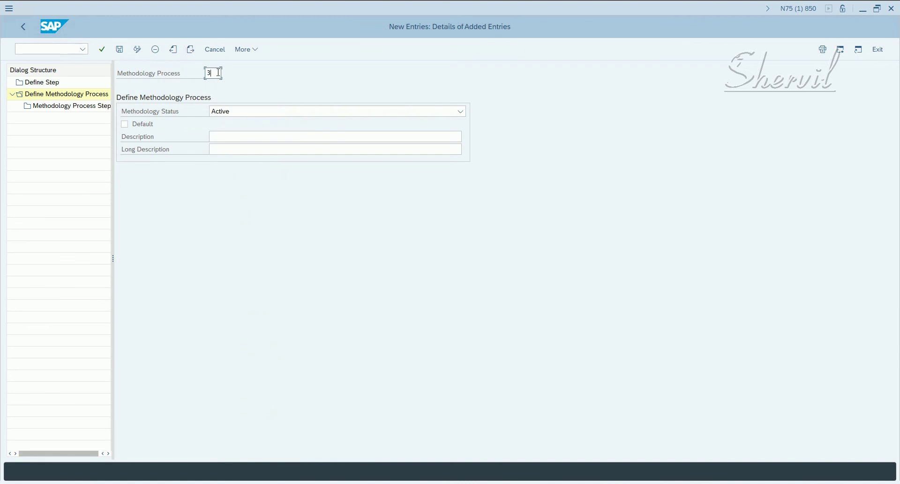
{"action": "left_click", "coordinate": [252, 112]}
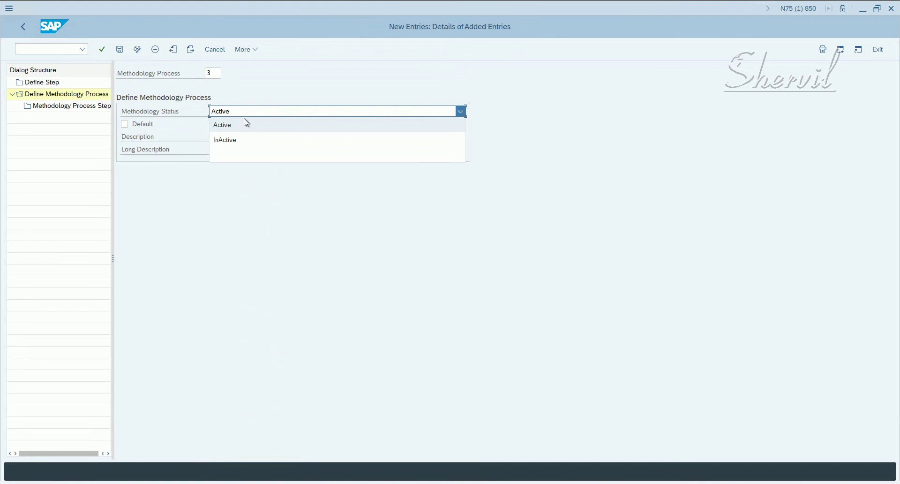
{"action": "left_click", "coordinate": [228, 138]}
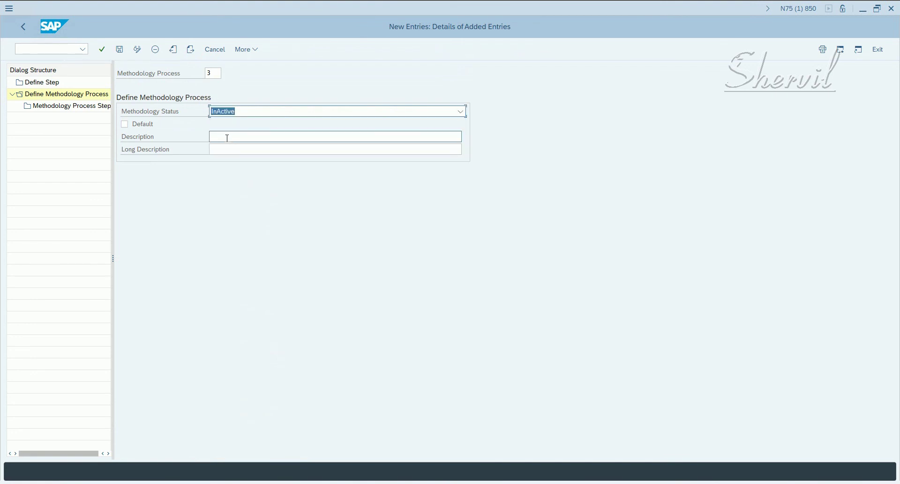
{"action": "left_click", "coordinate": [235, 136]}
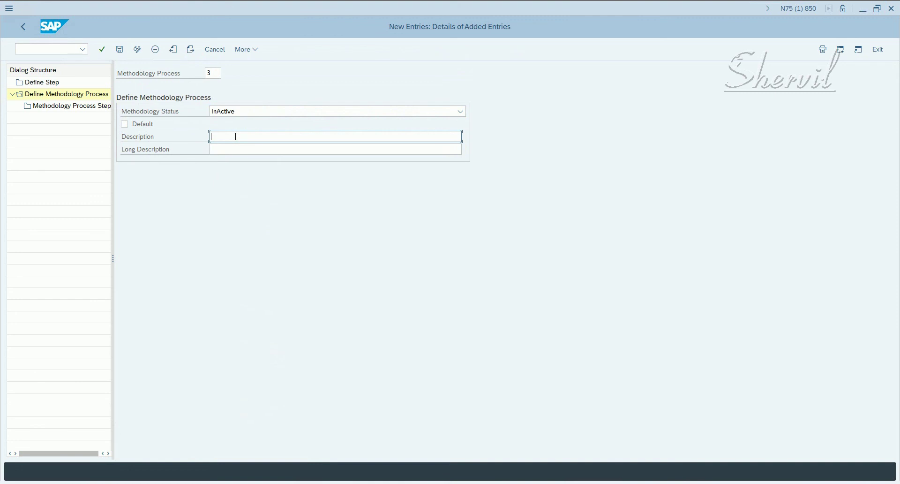
{"action": "type", "text": "Business Role Methodology"}
Copy the description of methodology process 3 into its long description and save the entry in the BRM Configuration customizing request
{"action": "left_click_drag", "start_coordinate": [292, 137], "coordinate": [165, 139]}
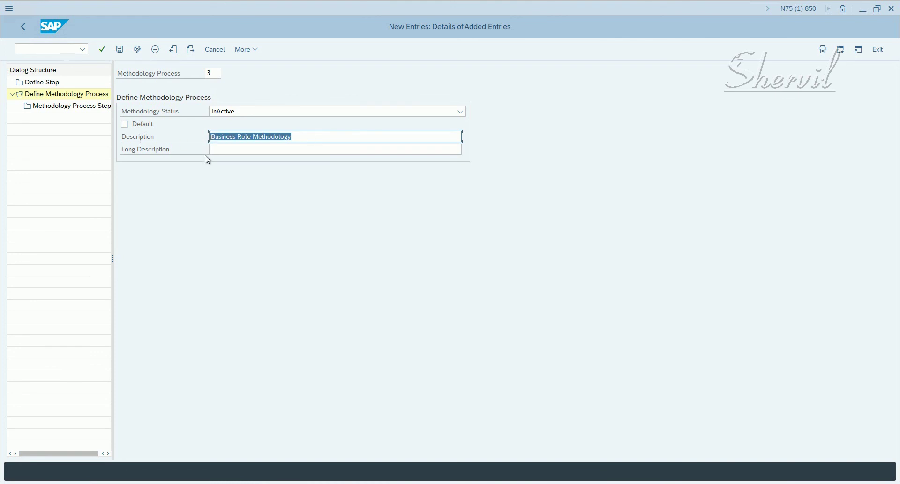
{"action": "key", "text": "ctrl+c"}
{"action": "left_click", "coordinate": [224, 151]}
{"action": "key", "text": "ctrl+v"}
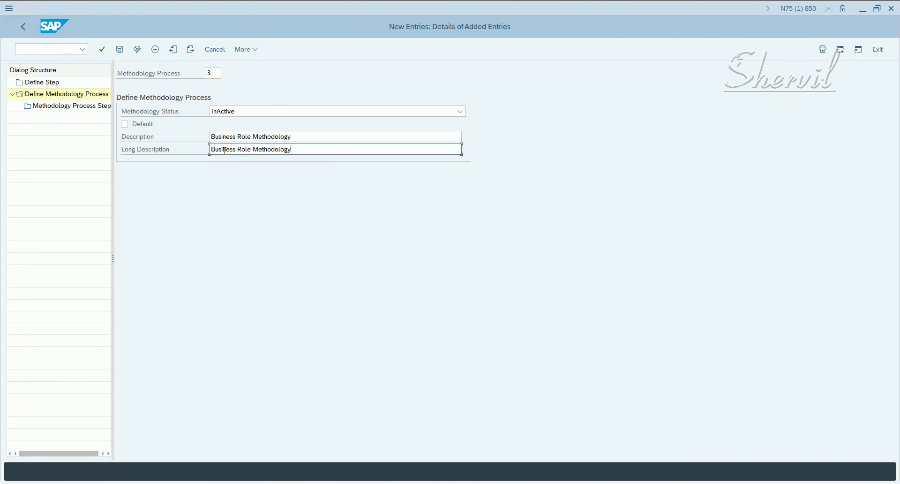
{"action": "left_click", "coordinate": [120, 50]}
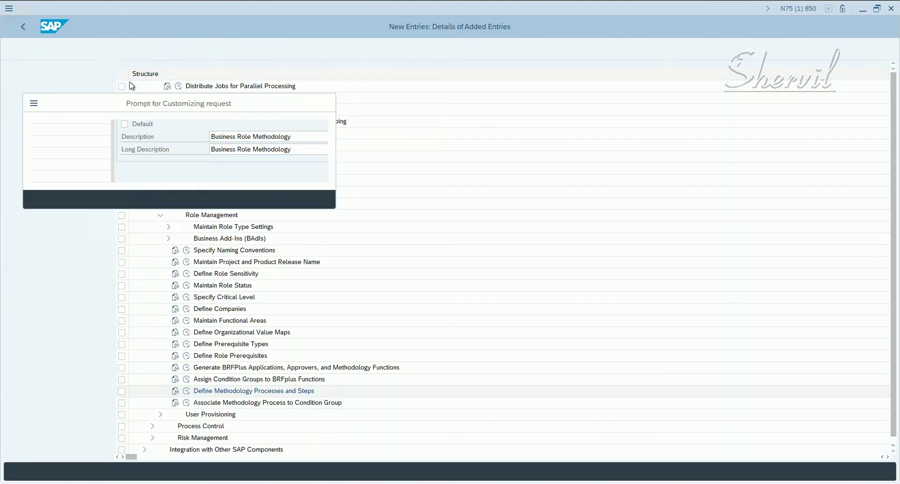
{"action": "left_click", "coordinate": [211, 200]}
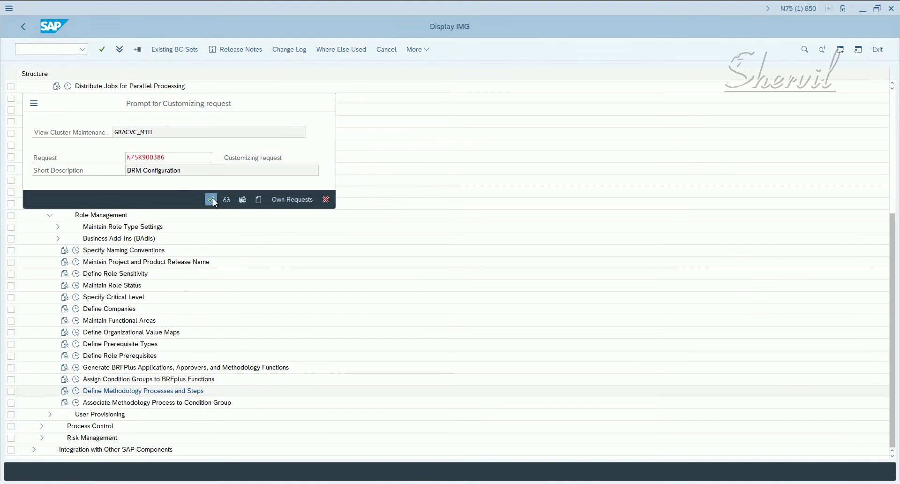
Open the Methodology Process Step view for process 3 and add step sequence 1 with step 001, Define Role
{"action": "double_click", "coordinate": [69, 109]}
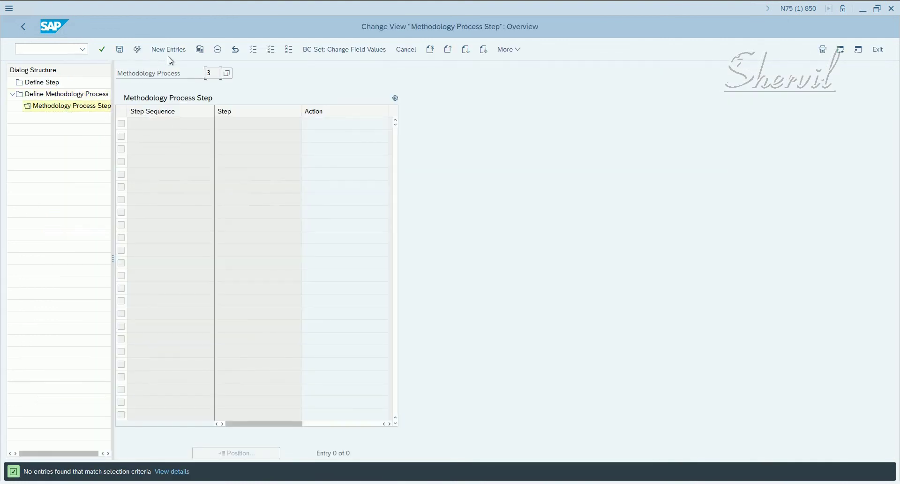
{"action": "left_click", "coordinate": [169, 51]}
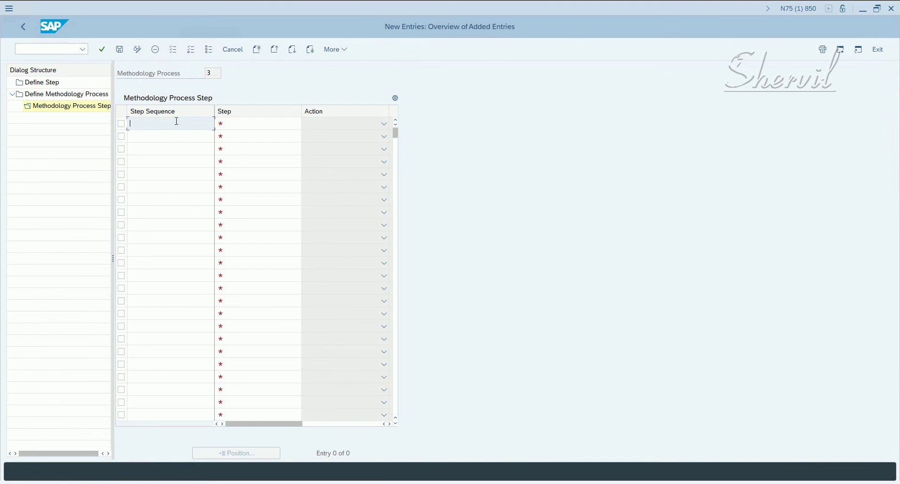
{"action": "type", "text": "1"}
{"action": "left_click", "coordinate": [248, 125]}
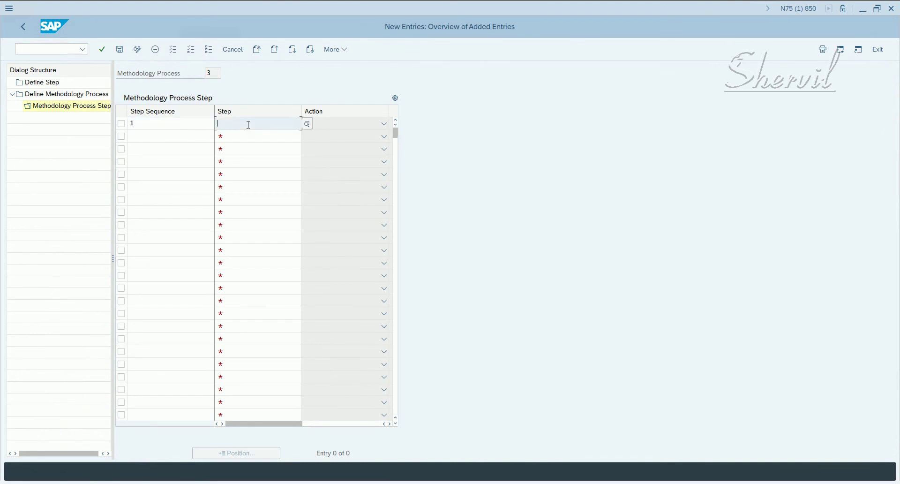
{"action": "left_click", "coordinate": [305, 124]}
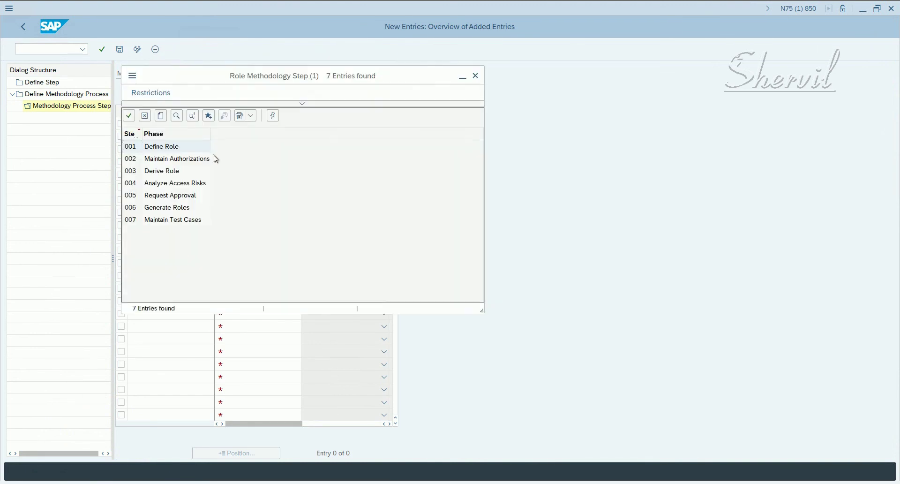
{"action": "double_click", "coordinate": [162, 146]}
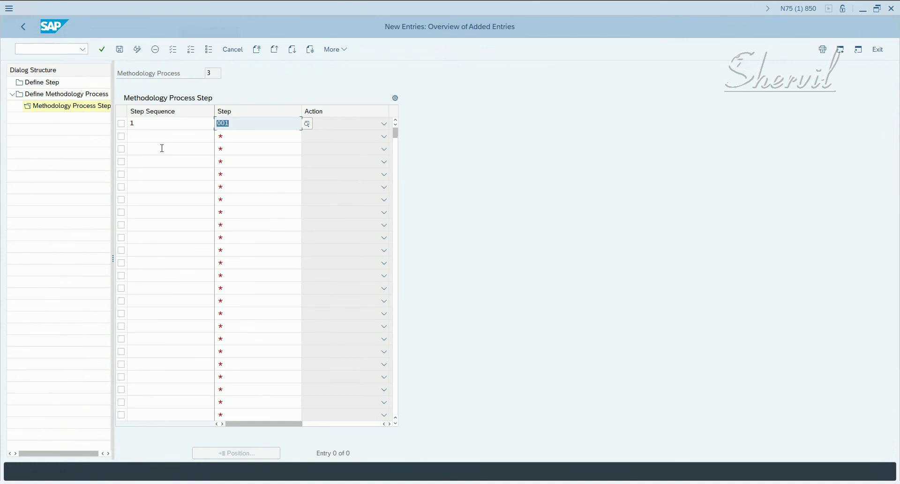
{"action": "key", "text": "Return"}
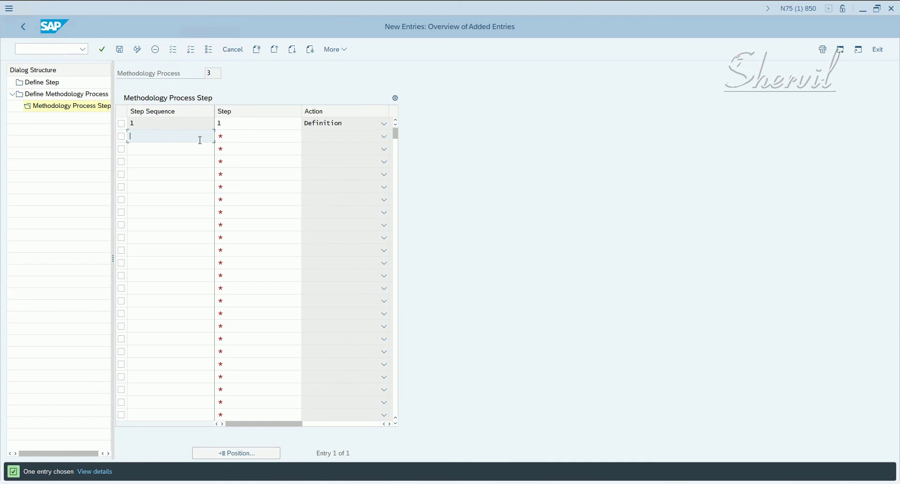
Add step sequence 2 to methodology process 3 with step 004, Analyze Access Risks
{"action": "type", "text": "2"}
{"action": "left_click", "coordinate": [290, 136]}
{"action": "left_click", "coordinate": [308, 137]}
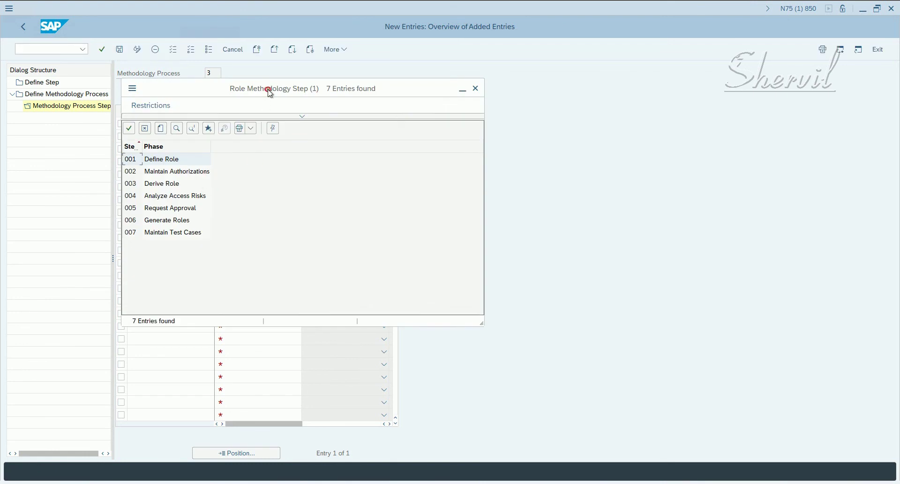
{"action": "left_click_drag", "start_coordinate": [267, 91], "coordinate": [353, 88]}
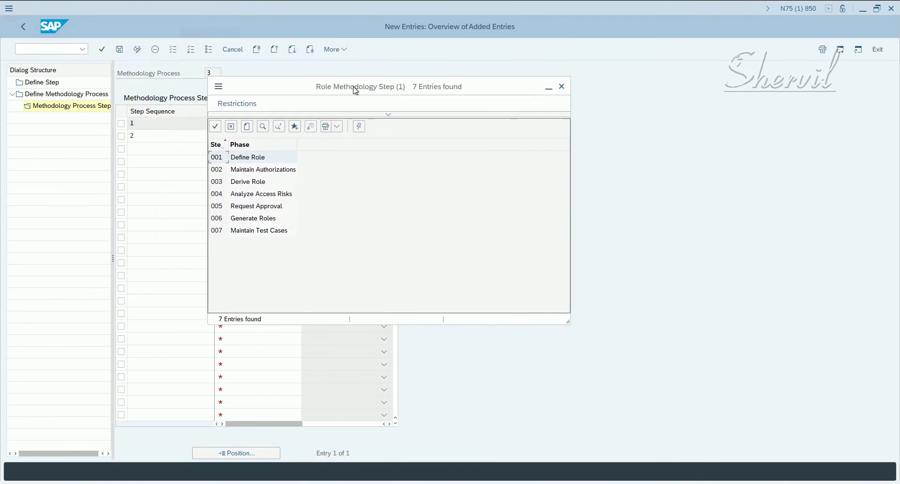
{"action": "left_click", "coordinate": [251, 185]}
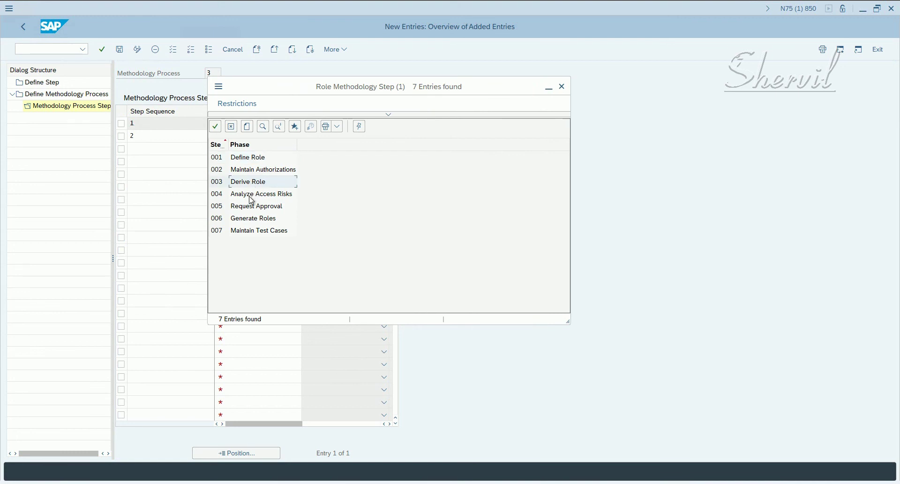
{"action": "left_click", "coordinate": [252, 197]}
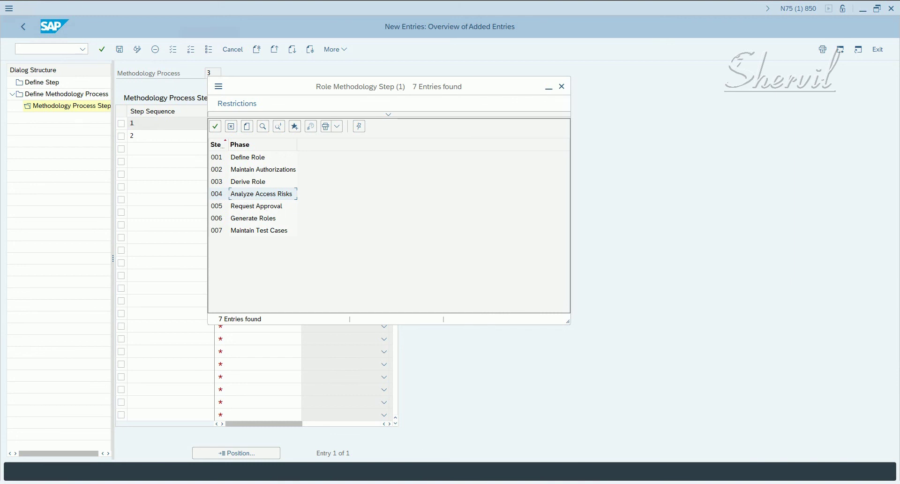
{"action": "key", "text": "Return"}
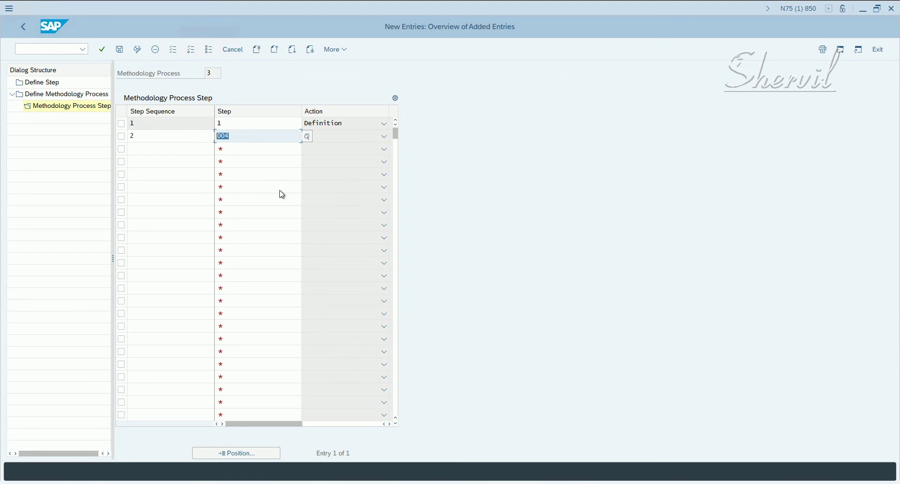
{"action": "key", "text": "Return"}
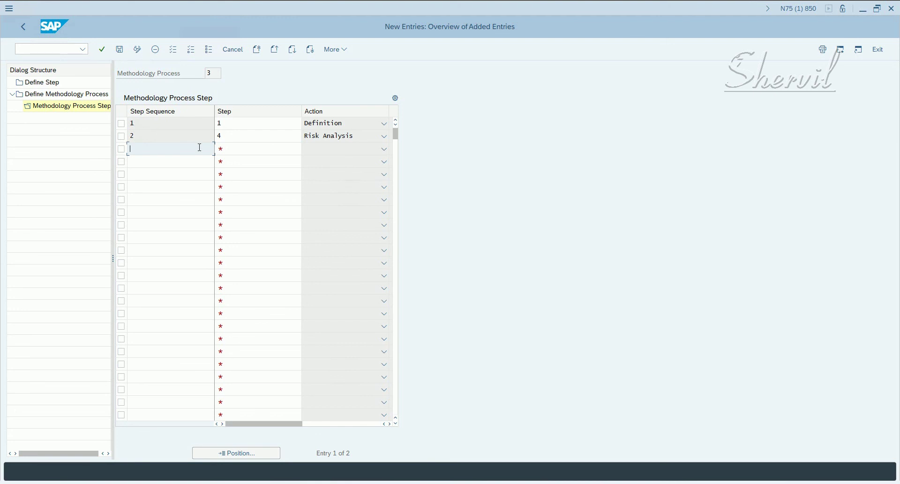
Add step sequence 3 to methodology process 3 with step 005, Request Approval
{"action": "type", "text": "3"}
{"action": "left_click", "coordinate": [239, 149]}
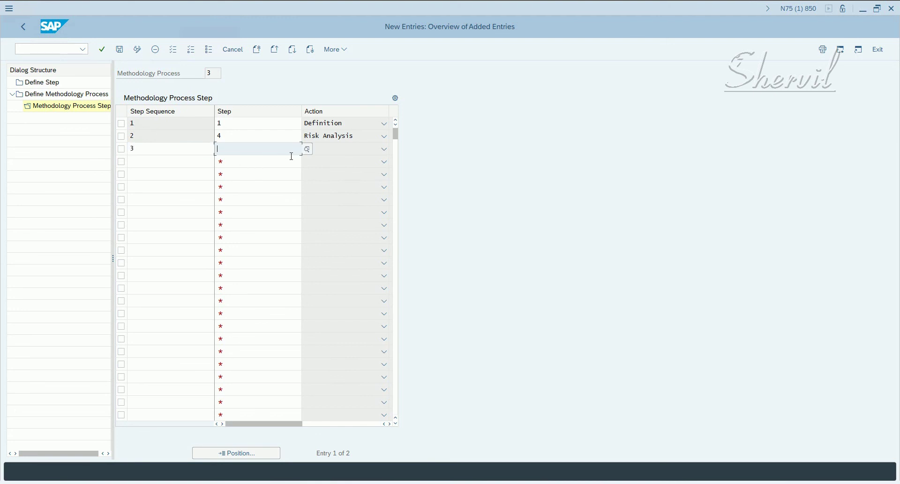
{"action": "left_click", "coordinate": [308, 149]}
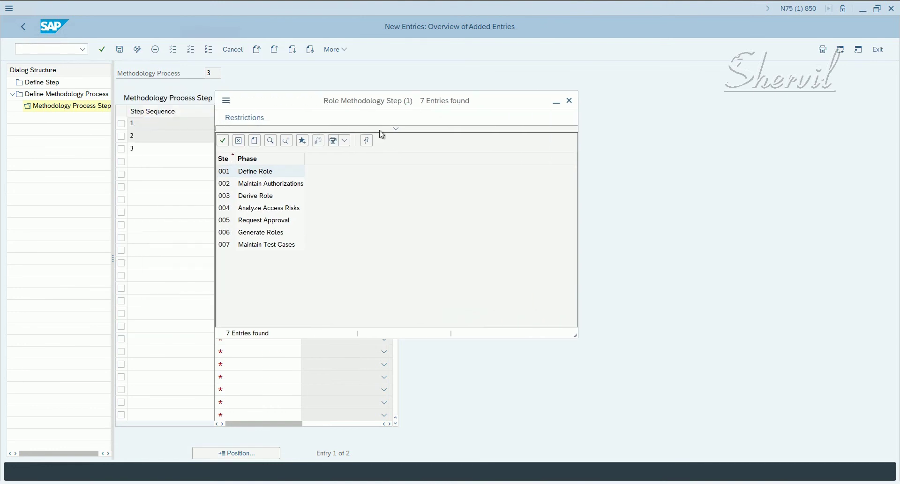
{"action": "left_click", "coordinate": [290, 211]}
{"action": "left_click", "coordinate": [280, 225]}
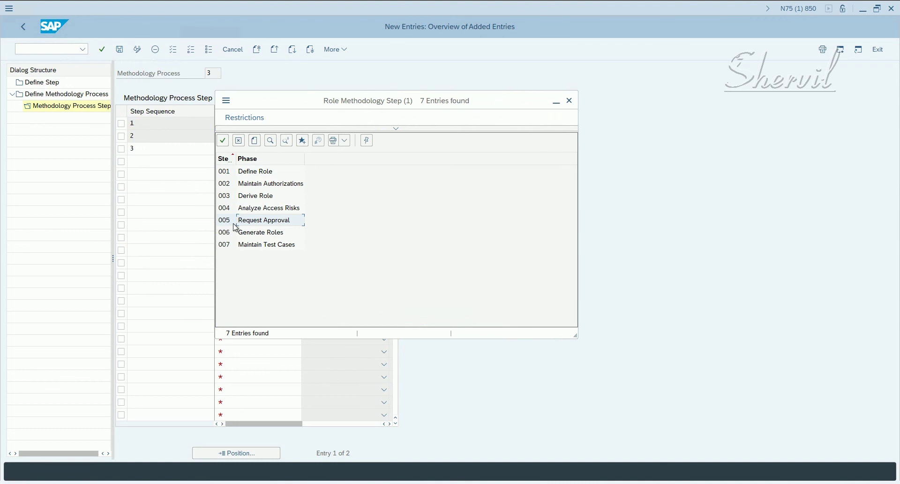
{"action": "double_click", "coordinate": [263, 224]}
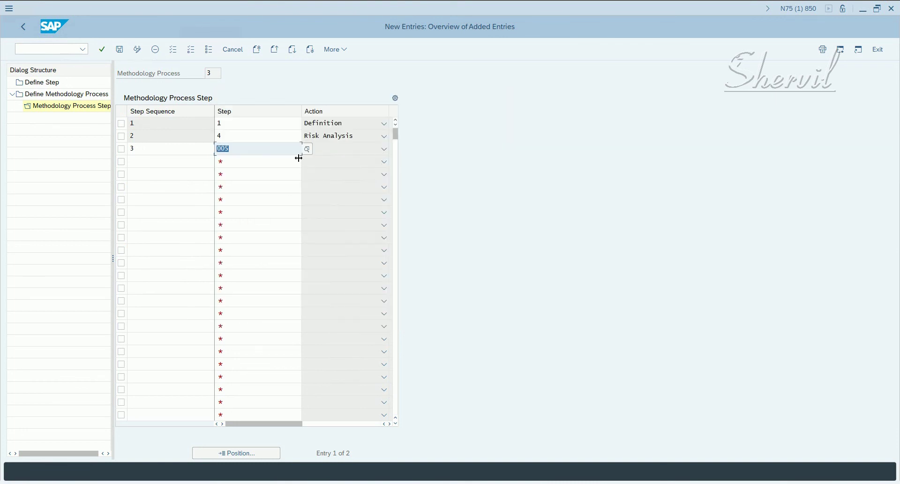
{"action": "key", "text": "Return"}
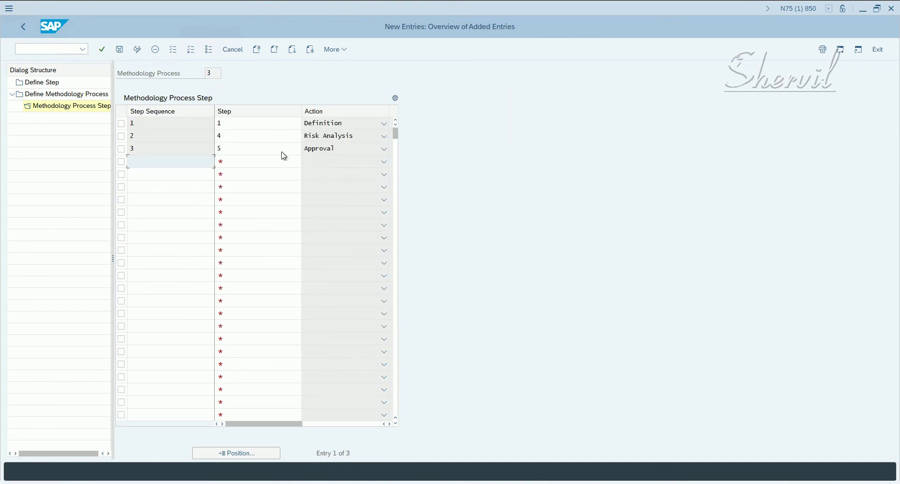
{"action": "left_click", "coordinate": [303, 150]}
{"action": "left_click", "coordinate": [306, 149]}
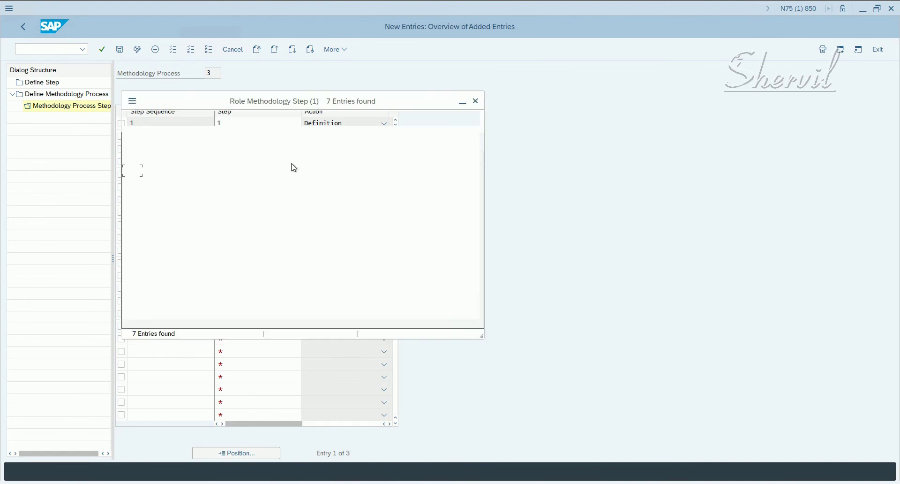
{"action": "left_click", "coordinate": [476, 101]}
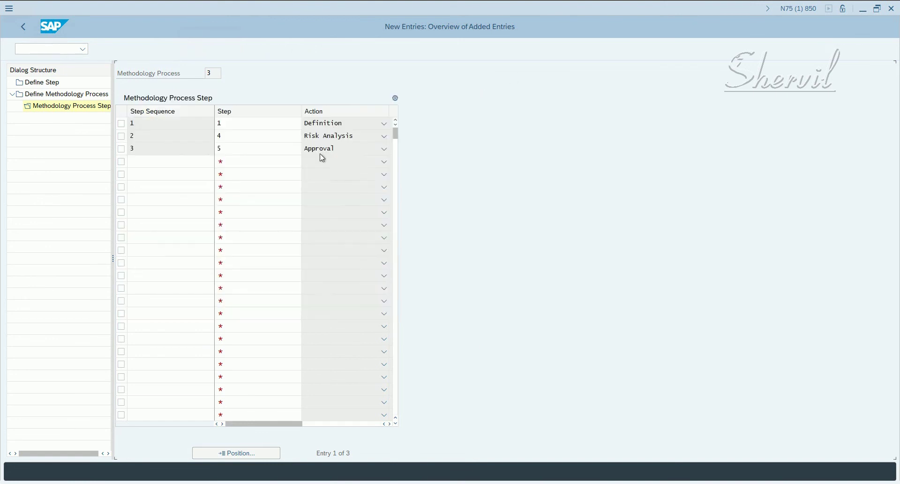
Add step sequence 4 to methodology process 3 with step 007, Maintain Test Cases
{"action": "left_click", "coordinate": [182, 160]}
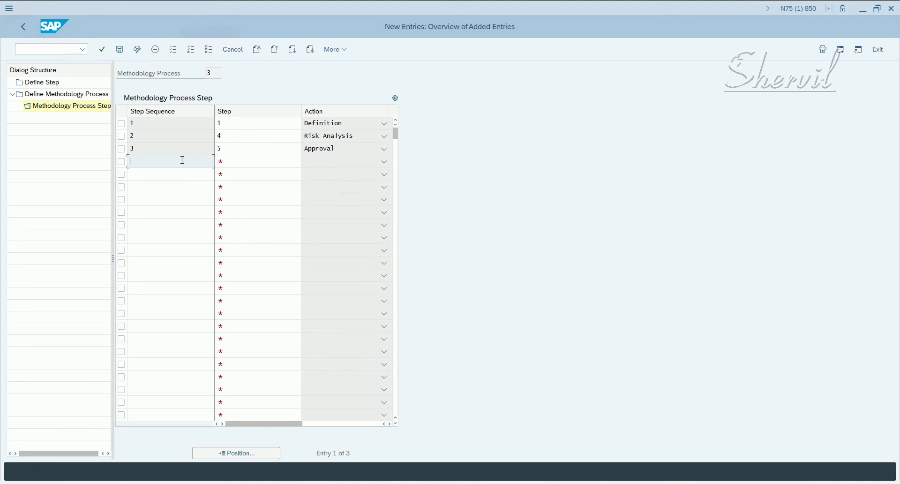
{"action": "type", "text": "4"}
{"action": "left_click", "coordinate": [253, 162]}
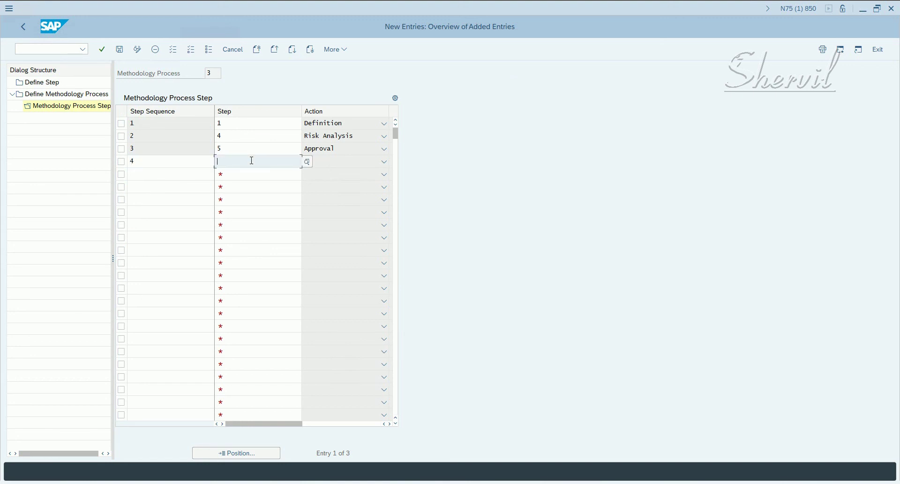
{"action": "left_click", "coordinate": [307, 161]}
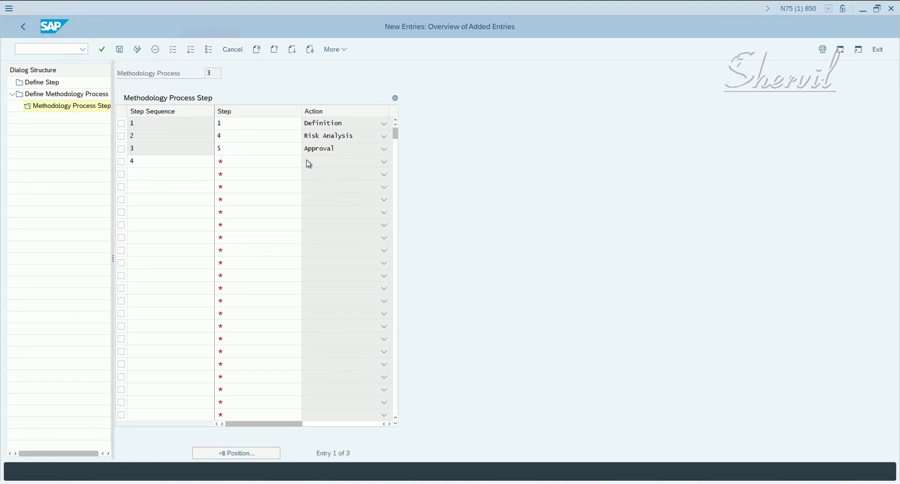
{"action": "double_click", "coordinate": [175, 259]}
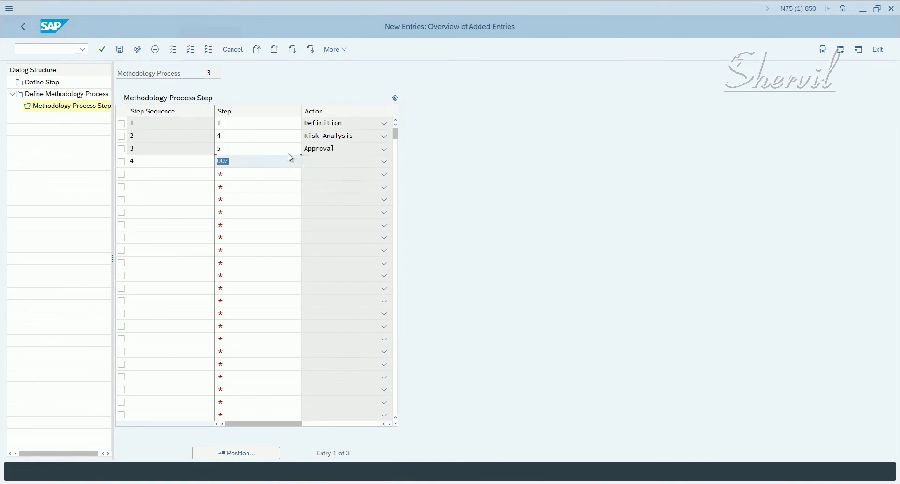
{"action": "key", "text": "Return"}
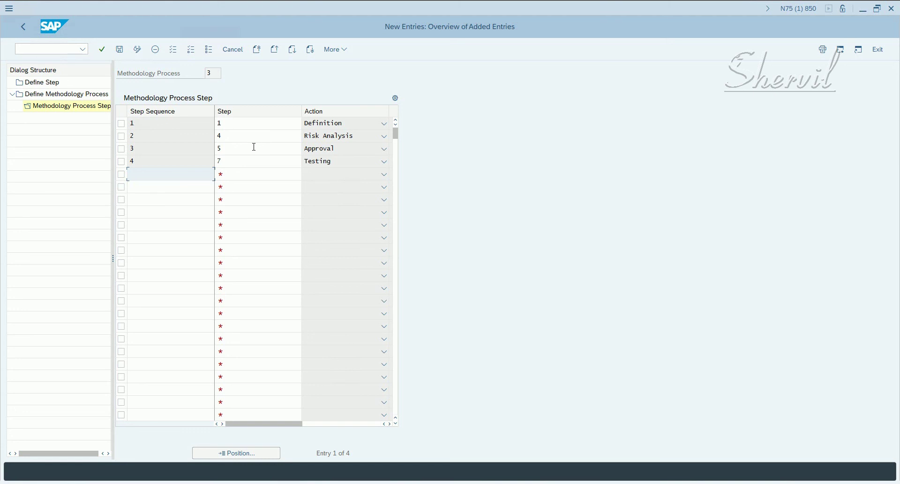
Examine the available action values for each of the four methodology process steps without changing them
{"action": "left_click", "coordinate": [355, 125]}
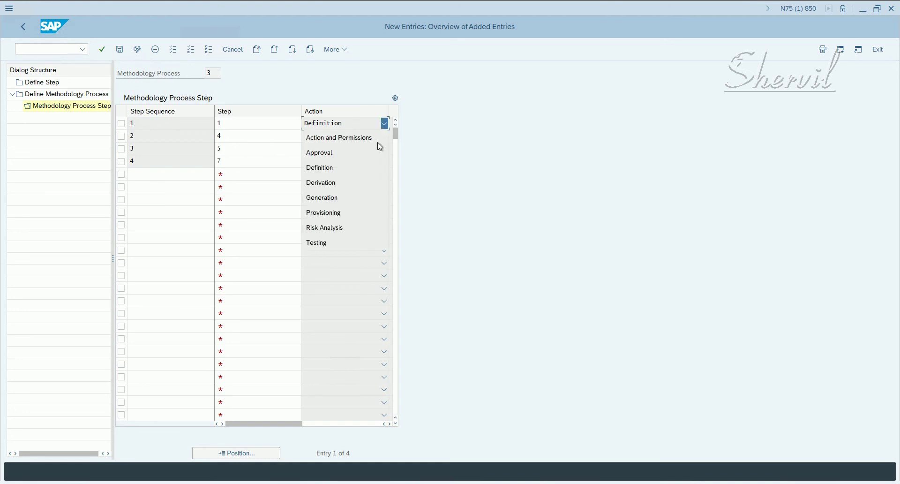
{"action": "left_click", "coordinate": [465, 144]}
{"action": "left_click", "coordinate": [344, 130]}
{"action": "left_click", "coordinate": [435, 144]}
{"action": "left_click", "coordinate": [385, 137]}
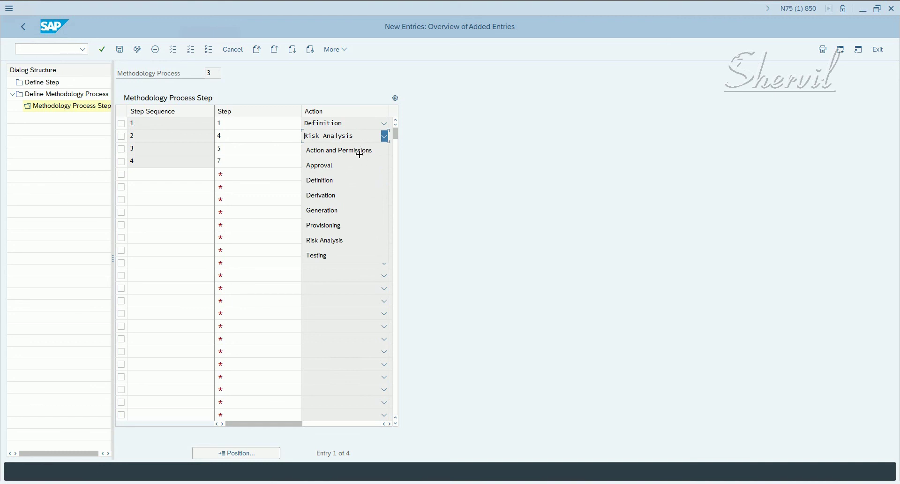
{"action": "left_click", "coordinate": [350, 141]}
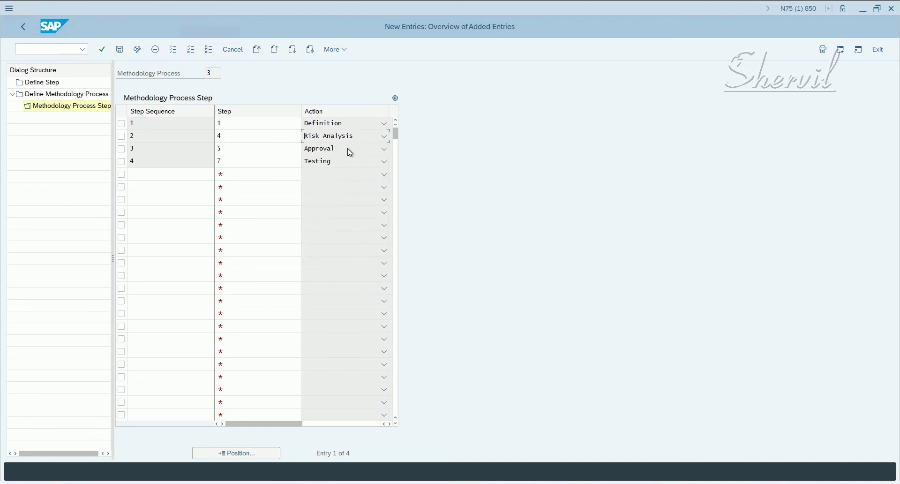
{"action": "left_click", "coordinate": [350, 151]}
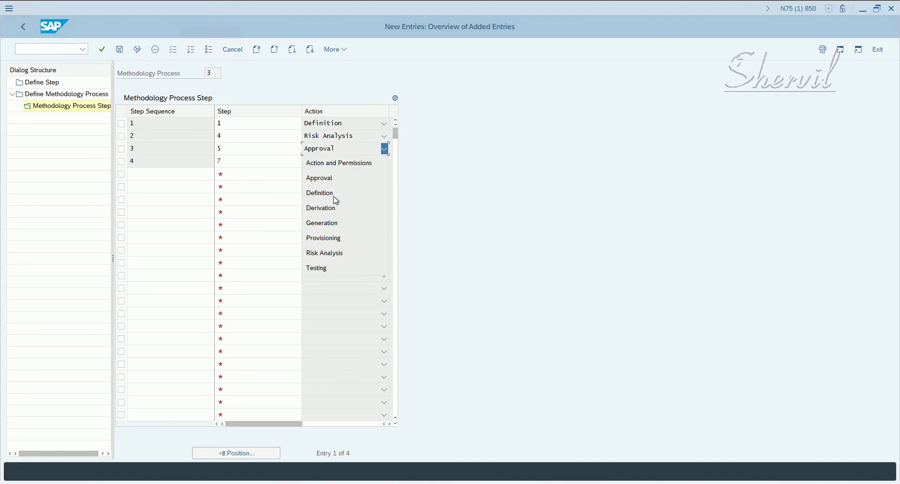
{"action": "left_click", "coordinate": [261, 181]}
{"action": "left_click", "coordinate": [341, 161]}
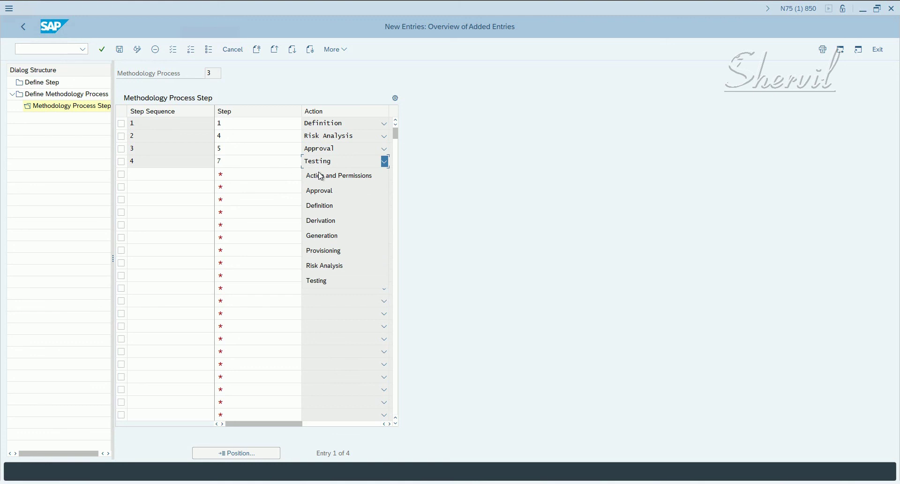
{"action": "left_click", "coordinate": [441, 146]}
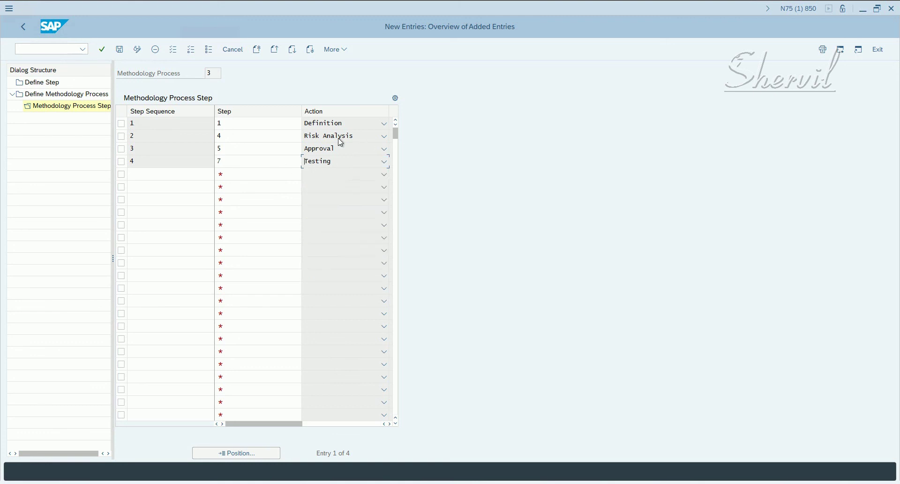
Save the four process steps of methodology process 3
{"action": "left_click", "coordinate": [120, 49]}
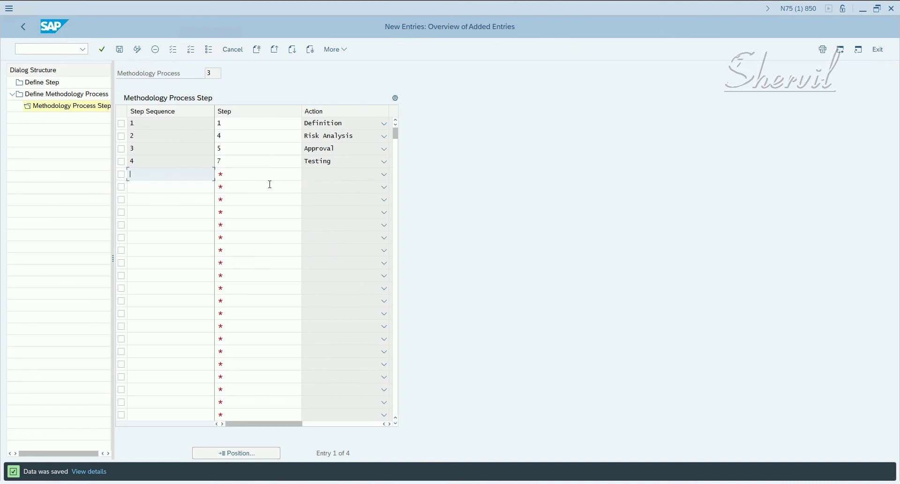
{"action": "left_click", "coordinate": [237, 174]}
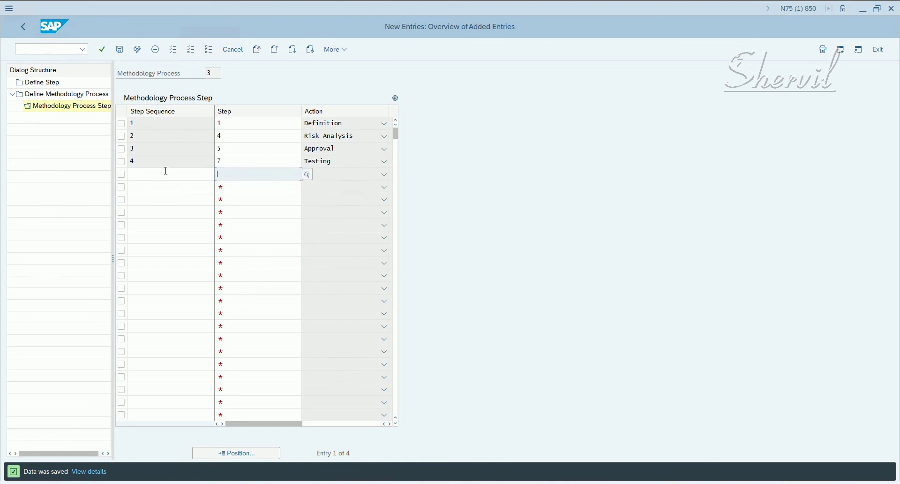
{"action": "left_click", "coordinate": [325, 177]}
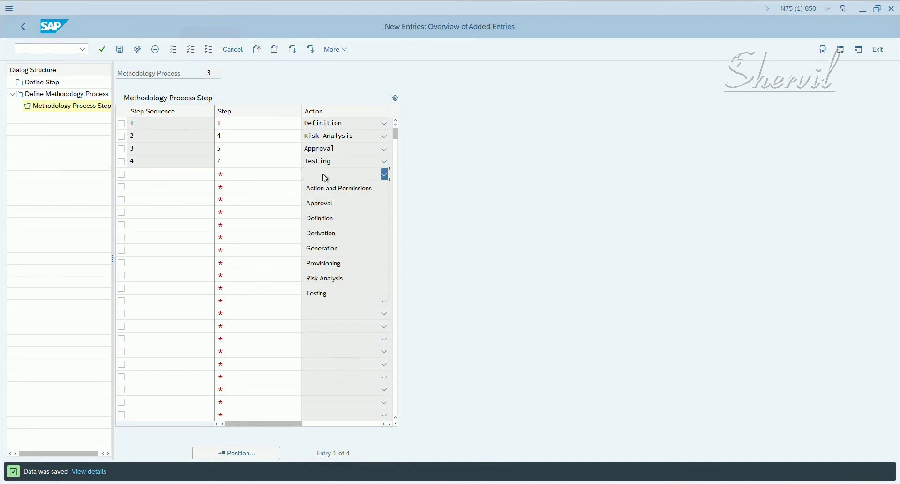
{"action": "left_click", "coordinate": [456, 216]}
{"action": "left_click", "coordinate": [355, 187]}
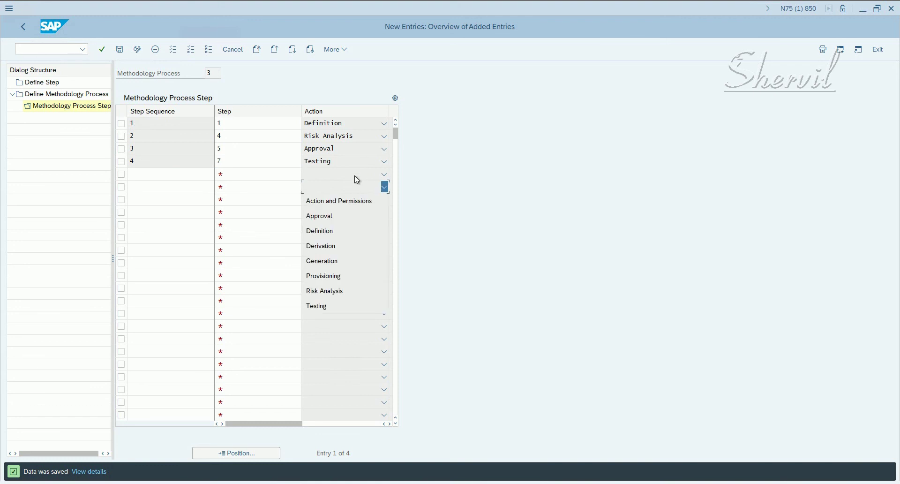
{"action": "left_click", "coordinate": [355, 177]}
{"action": "left_click", "coordinate": [355, 176]}
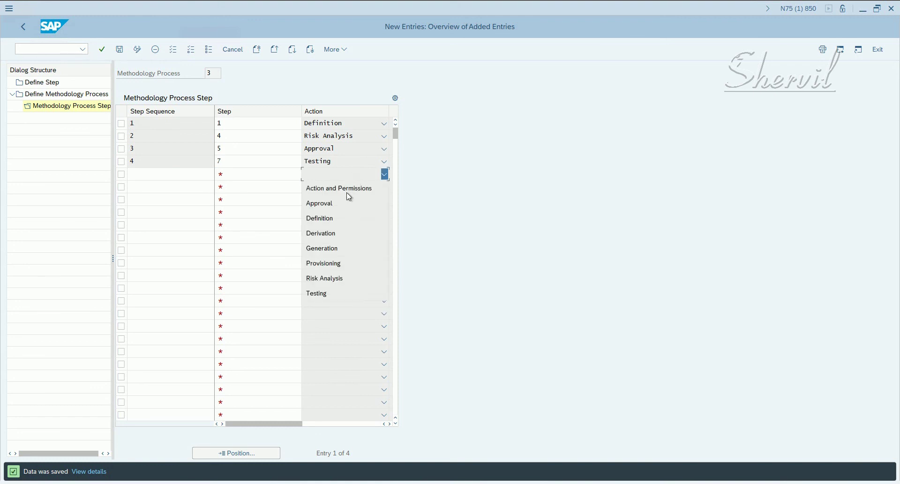
{"action": "left_click", "coordinate": [419, 167]}
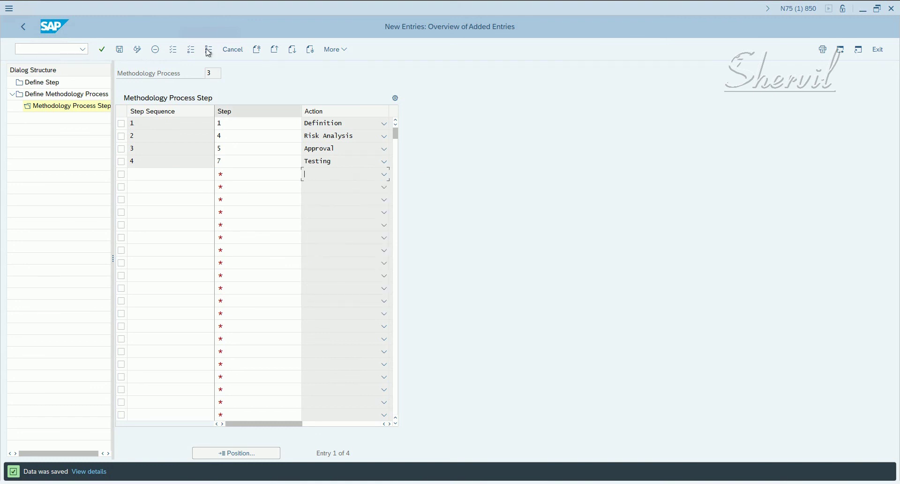
Return to the Define Methodology Process overview and show all methodology processes from the first entry
{"action": "left_click", "coordinate": [19, 27]}
{"action": "left_click", "coordinate": [21, 28]}
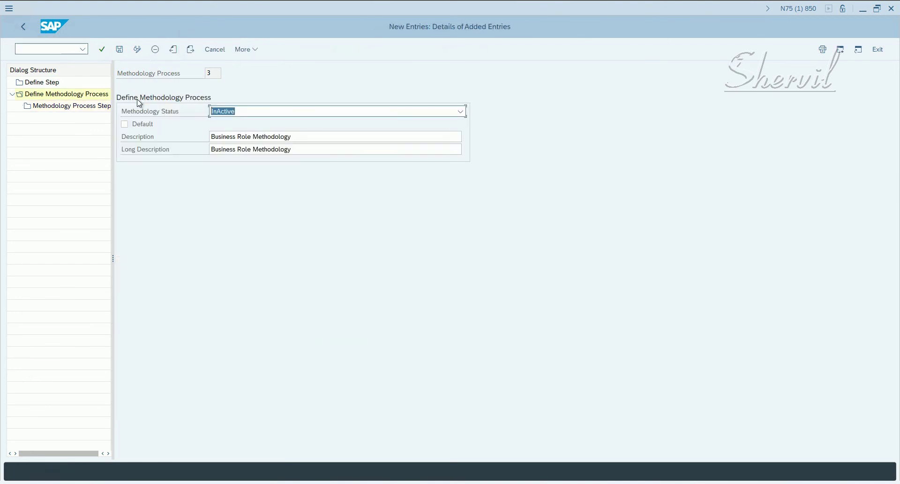
{"action": "left_click", "coordinate": [24, 26]}
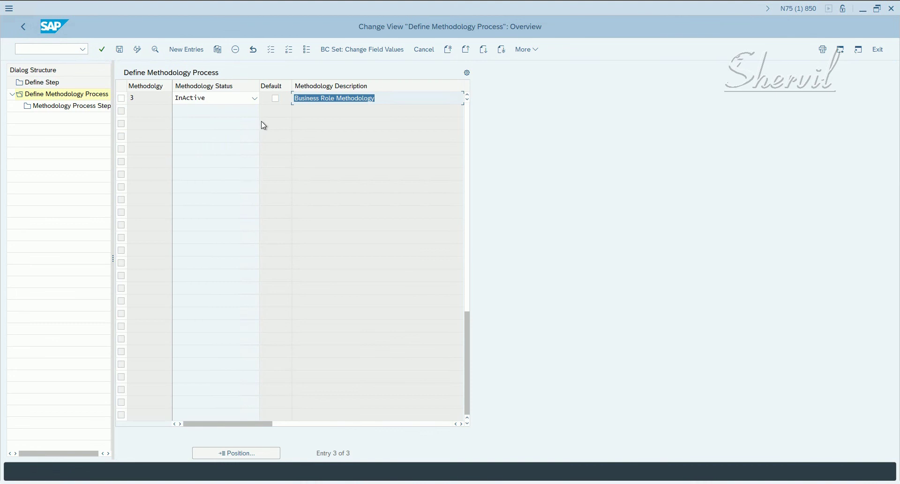
{"action": "scroll", "coordinate": [263, 124], "scroll_direction": "up", "scroll_amount": 2}
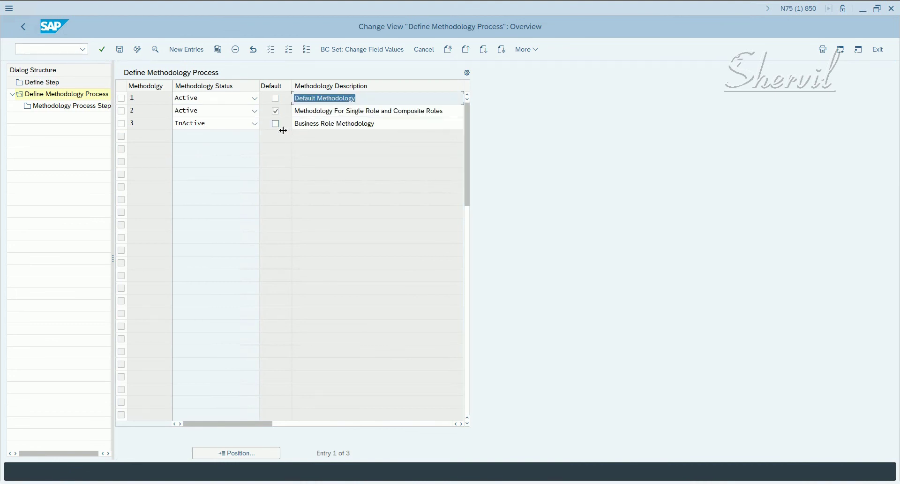
Try making methodology process 3 the default, and restore the Default flag to process 2
{"action": "left_click", "coordinate": [276, 124]}
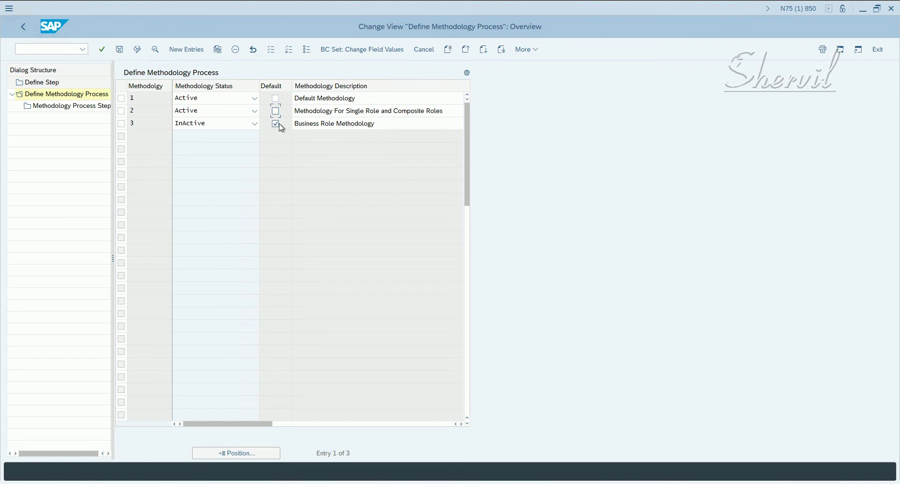
{"action": "left_click", "coordinate": [279, 115]}
{"action": "left_click", "coordinate": [276, 122]}
Set the status of methodology process 3 to Active, save it, and return to the customizing structure
{"action": "left_click", "coordinate": [254, 124]}
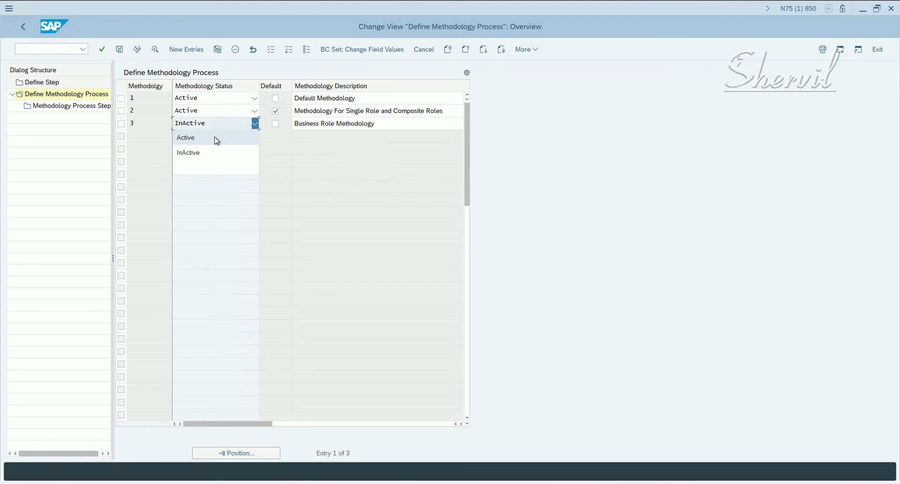
{"action": "left_click", "coordinate": [217, 139]}
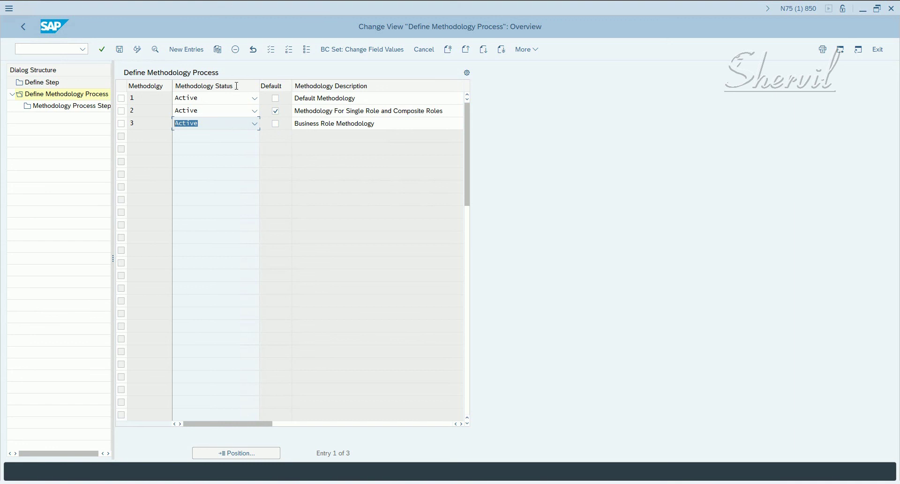
{"action": "left_click", "coordinate": [120, 49]}
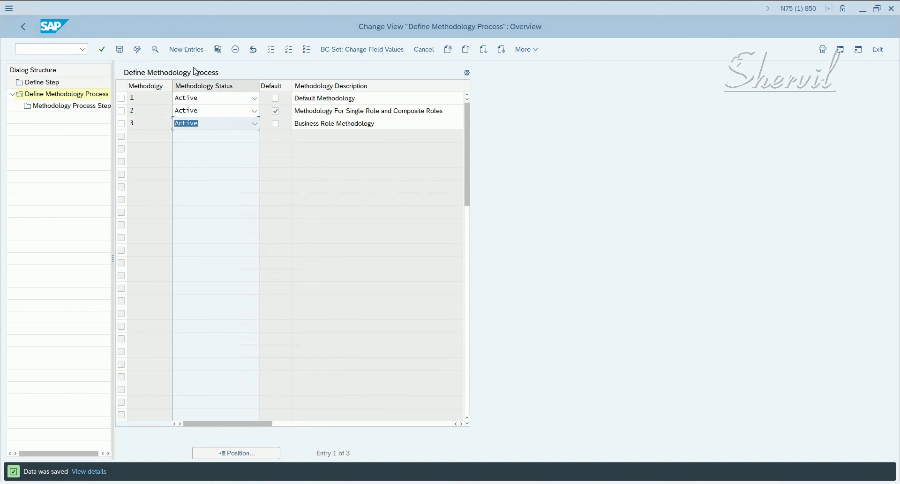
{"action": "left_click", "coordinate": [23, 27]}
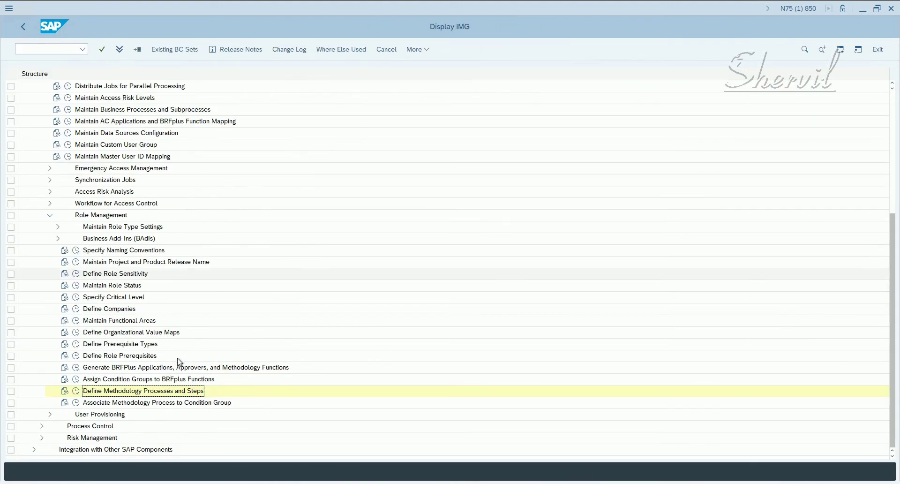